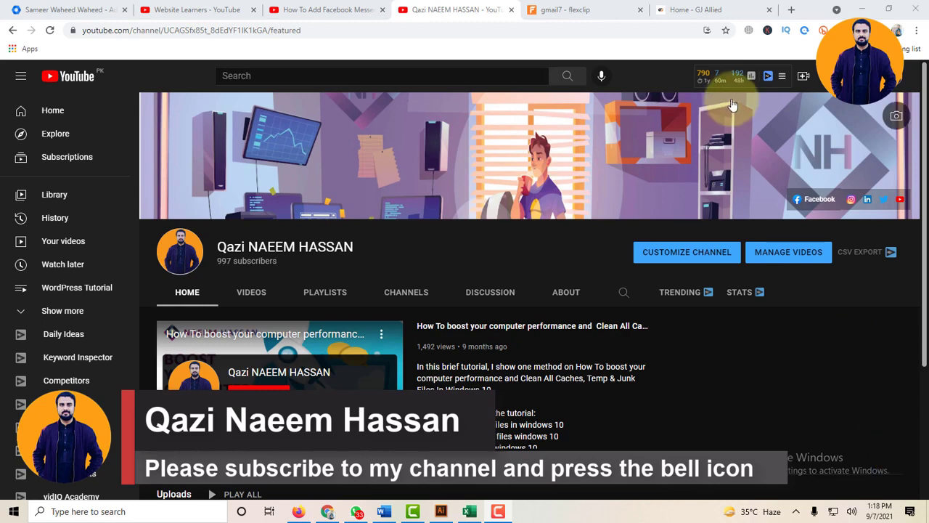
# Switch to the 'Home - GJ Allied' tab and scroll down and back up the home page.
pyautogui.click(700, 10)
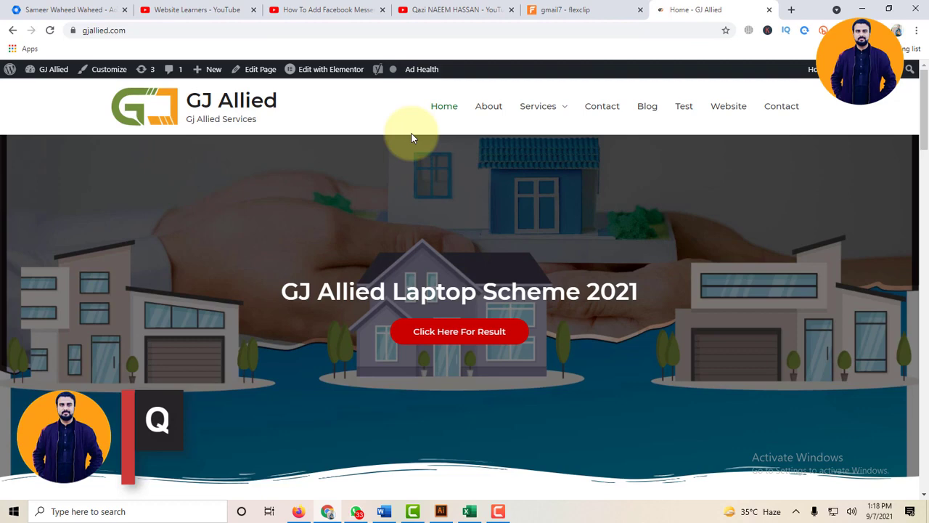
pyautogui.scroll(-3, 286, 388)
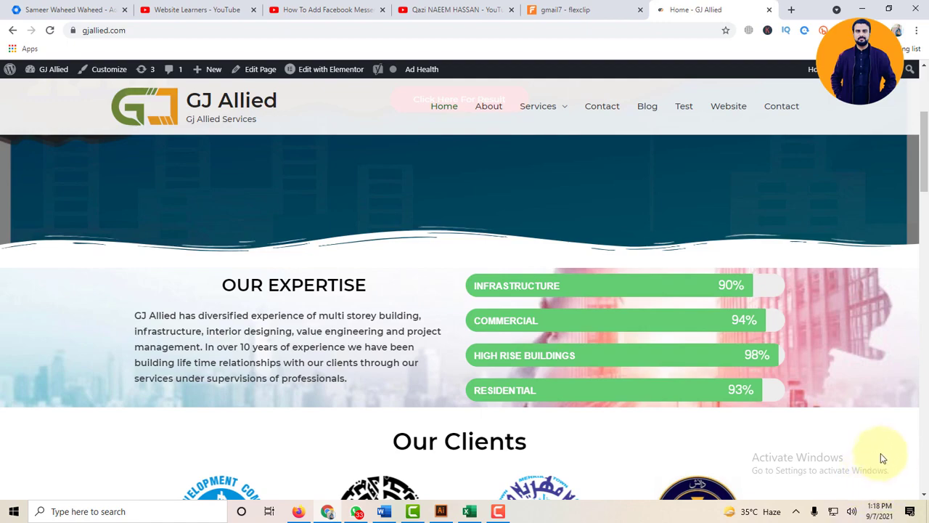
pyautogui.scroll(-12, 861, 459)
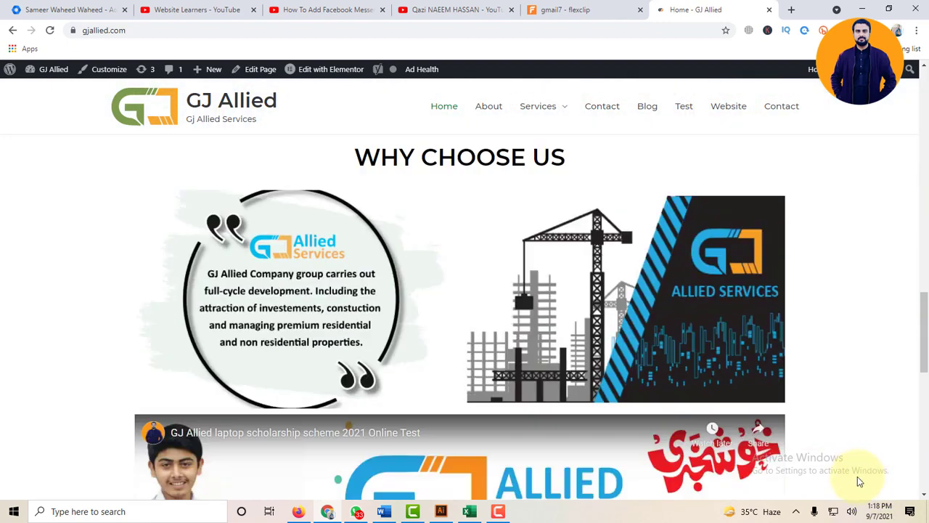
pyautogui.scroll(9, 858, 476)
pyautogui.scroll(4, 857, 477)
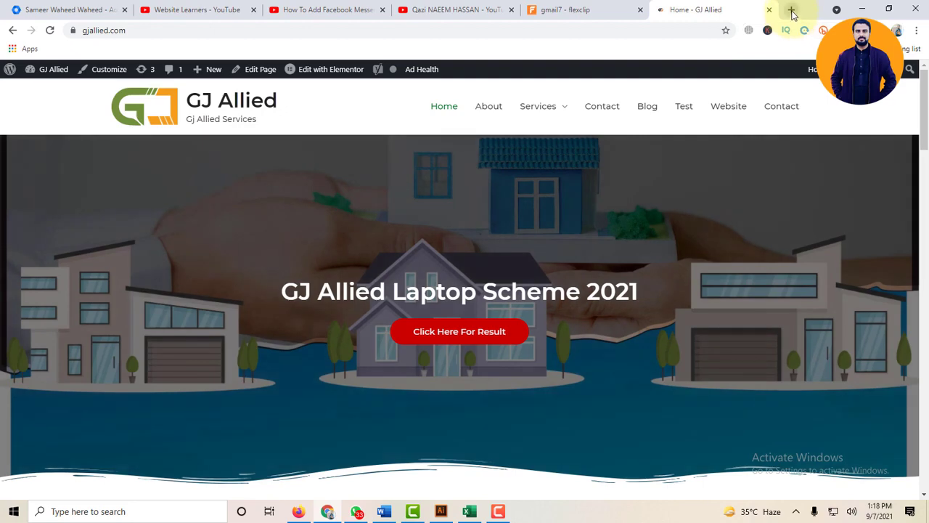
# Go to Facebook in a new tab and open the managed Graphic Designer Page in its own tab from Pages.
pyautogui.click(793, 12)
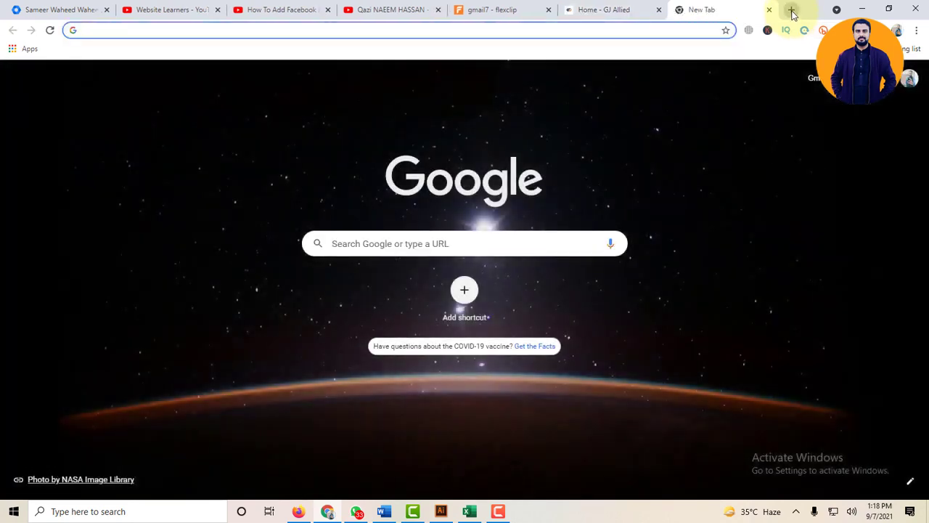
pyautogui.write('facebook.com')
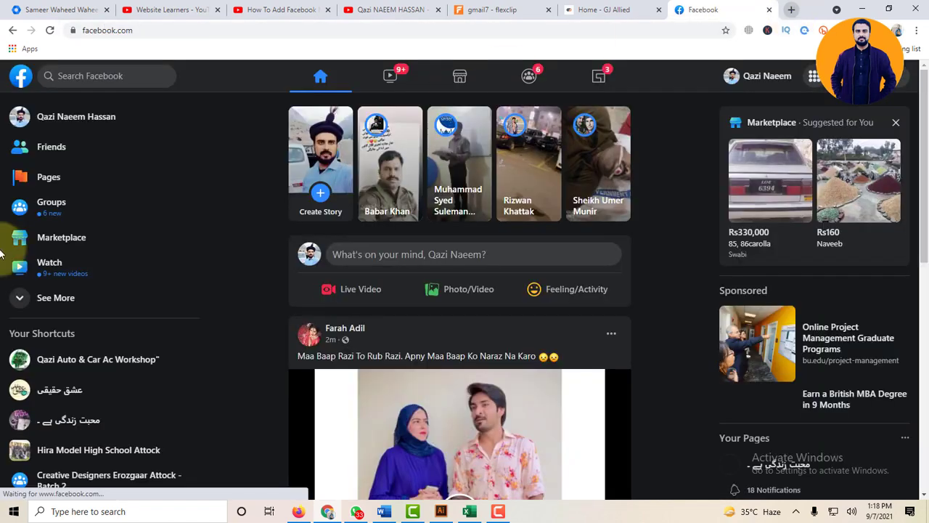
pyautogui.click(65, 190)
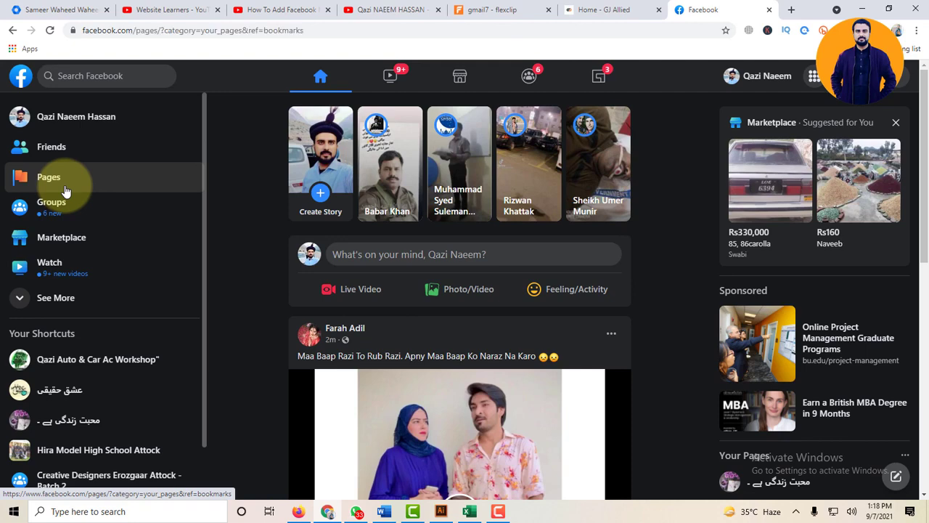
pyautogui.scroll(-2, 400, 305)
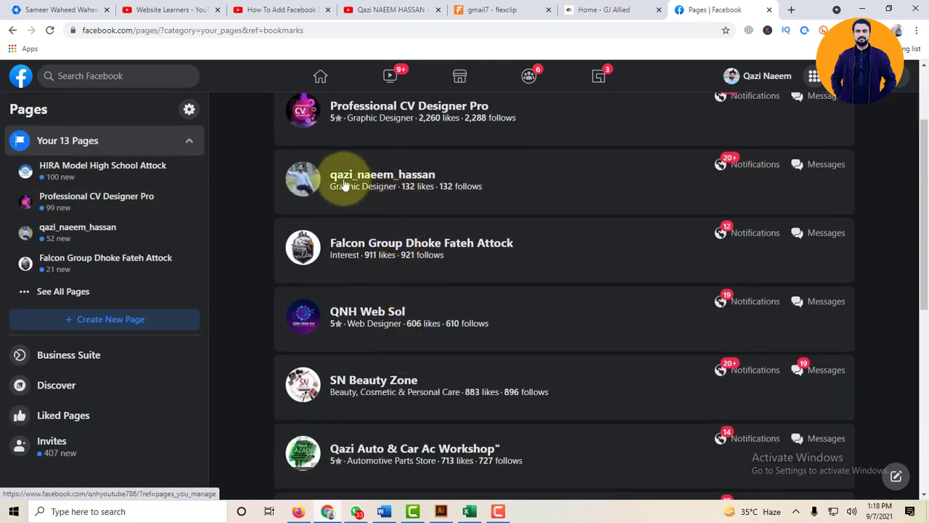
pyautogui.keyDown('ctrl'); pyautogui.click(411, 185); pyautogui.keyUp('ctrl')
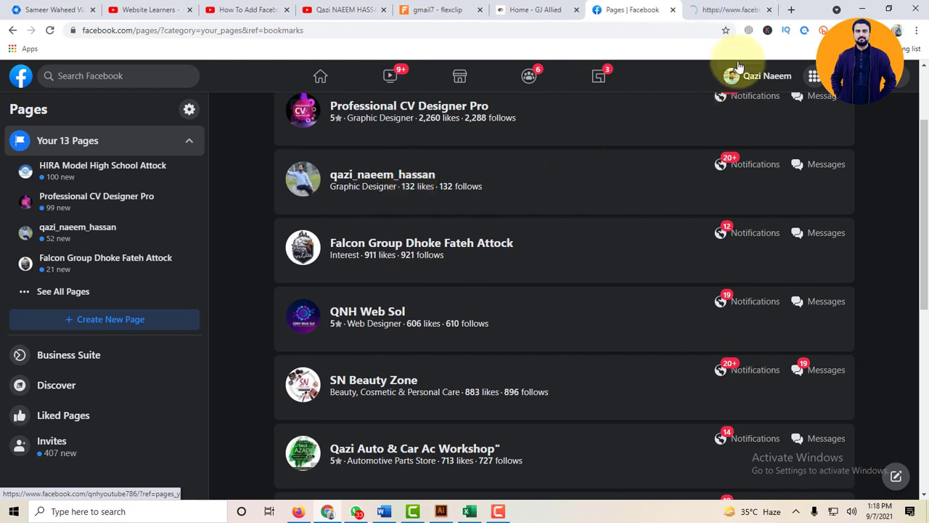
pyautogui.hotkey('ctrl', 'Tab')
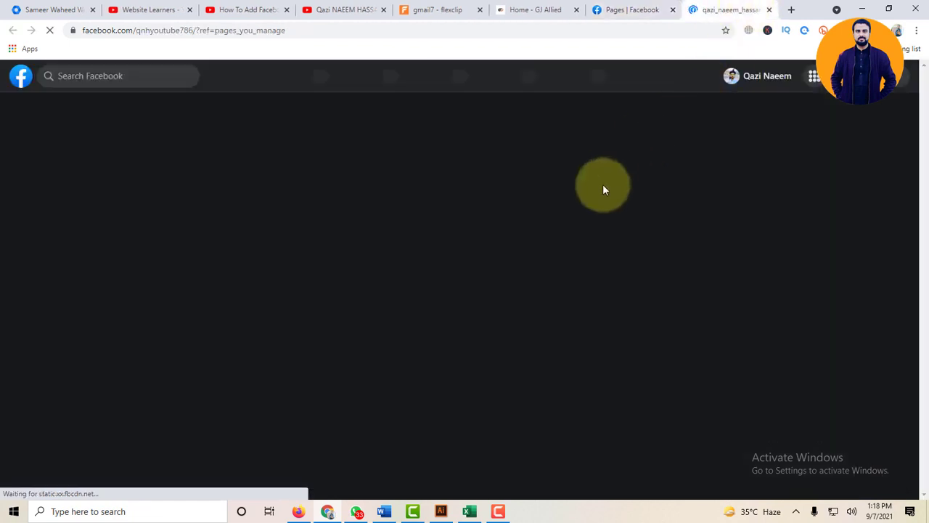
# Open the Page's Settings, choose Messaging, and scroll to 'Add Messenger to your website'.
pyautogui.scroll(-3, 124, 290)
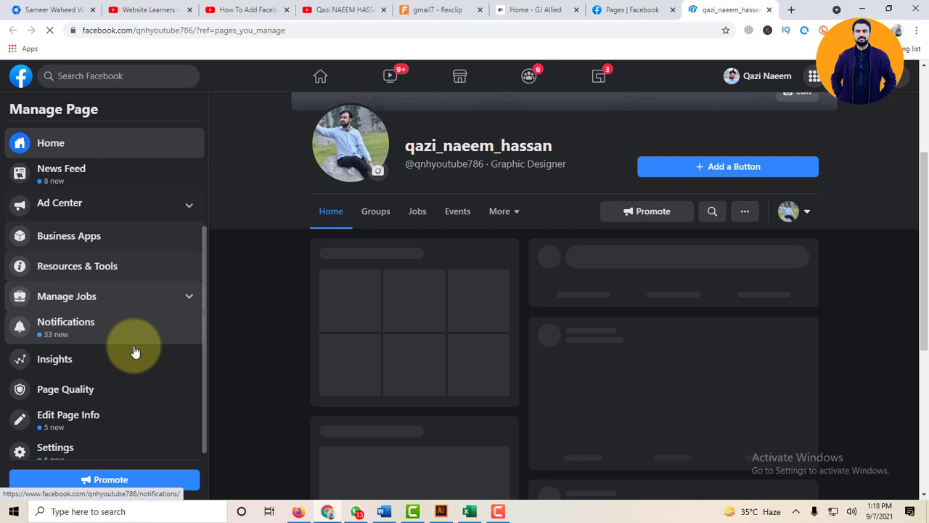
pyautogui.click(47, 450)
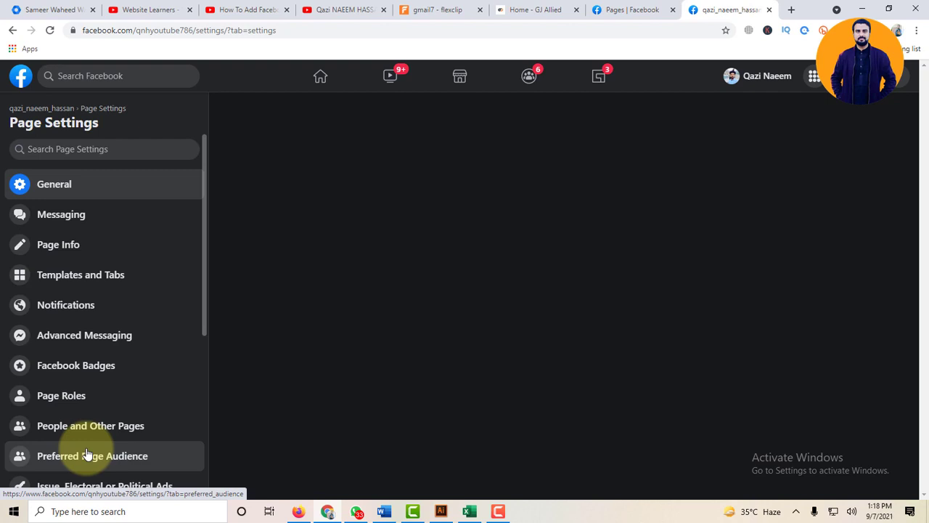
pyautogui.scroll(-4, 89, 441)
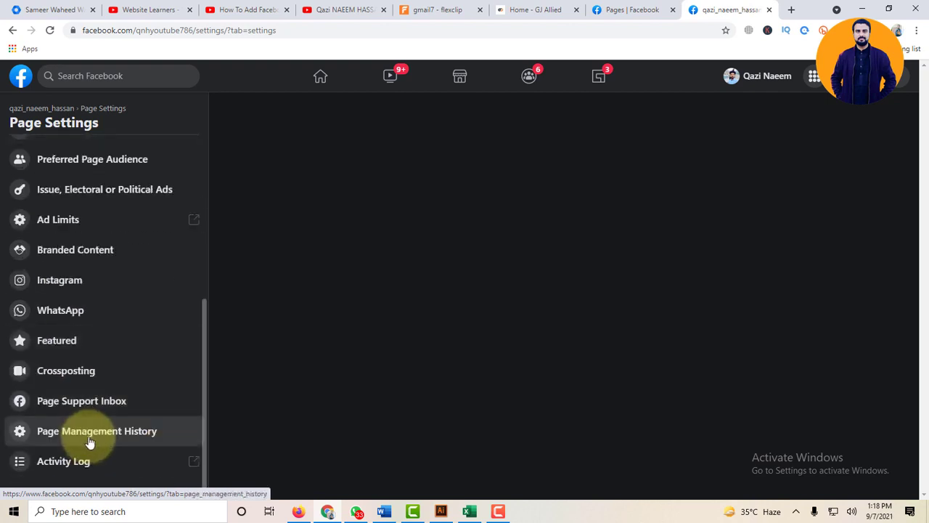
pyautogui.scroll(5, 89, 442)
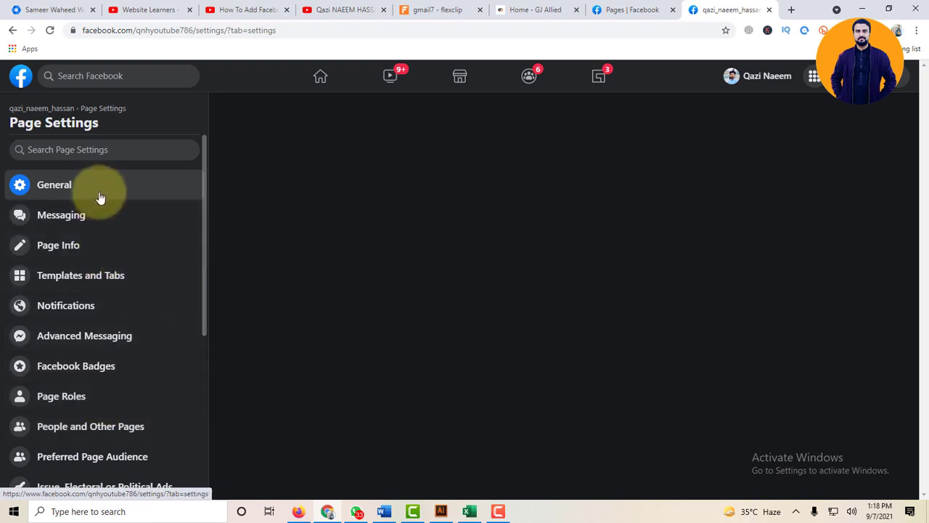
pyautogui.click(88, 228)
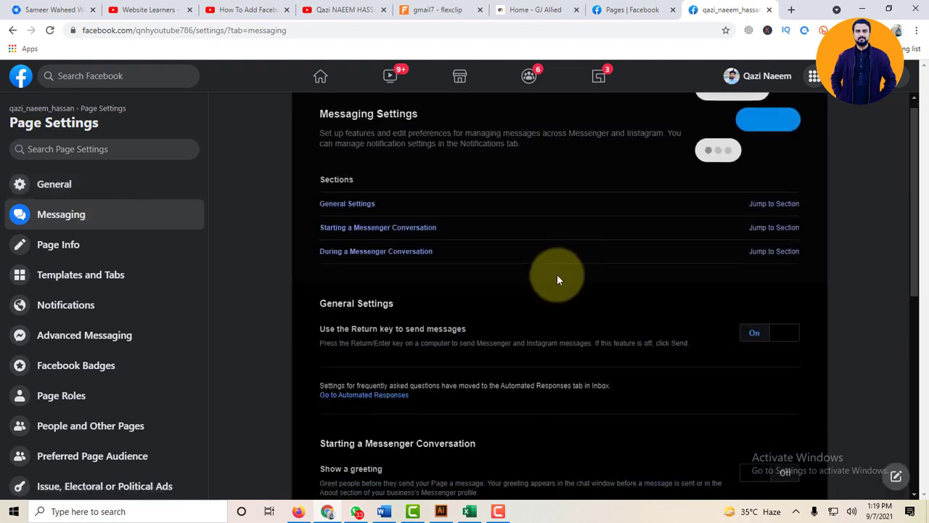
pyautogui.scroll(-4, 415, 363)
pyautogui.scroll(-2, 432, 368)
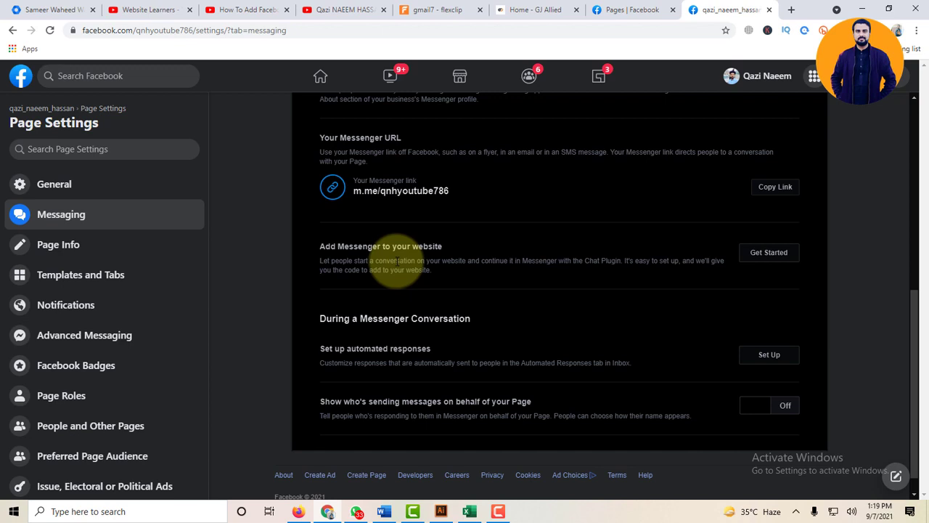
# Start adding Messenger to the website, skip through the Chat Plugin tour, and begin Set Up.
pyautogui.click(781, 254)
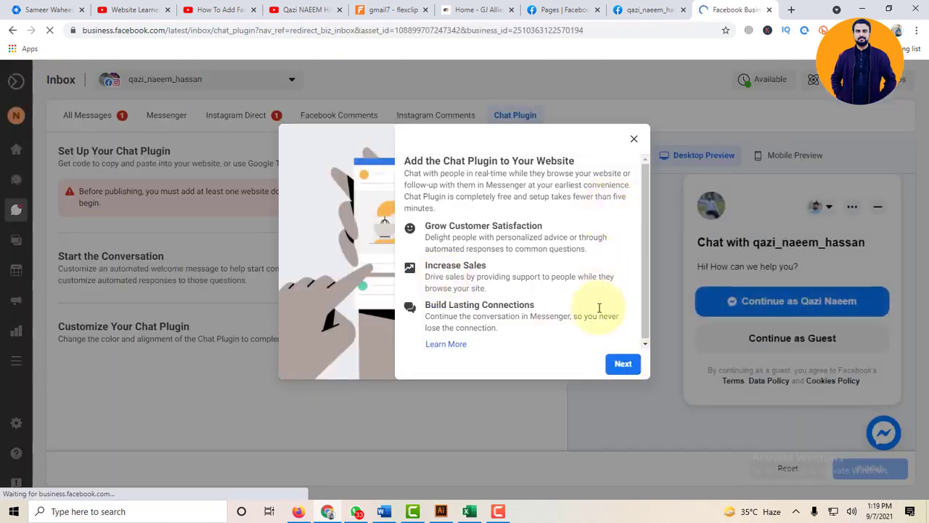
pyautogui.click(622, 365)
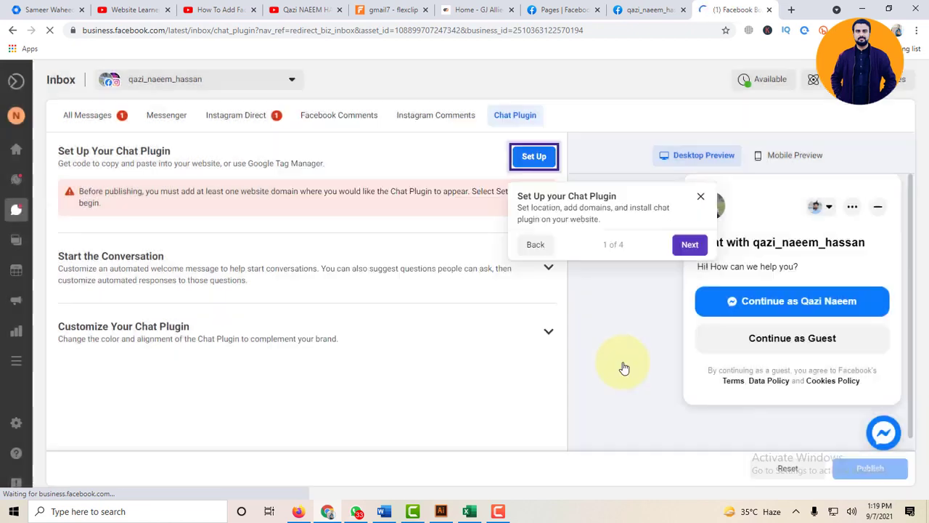
pyautogui.click(688, 245)
pyautogui.click(234, 375)
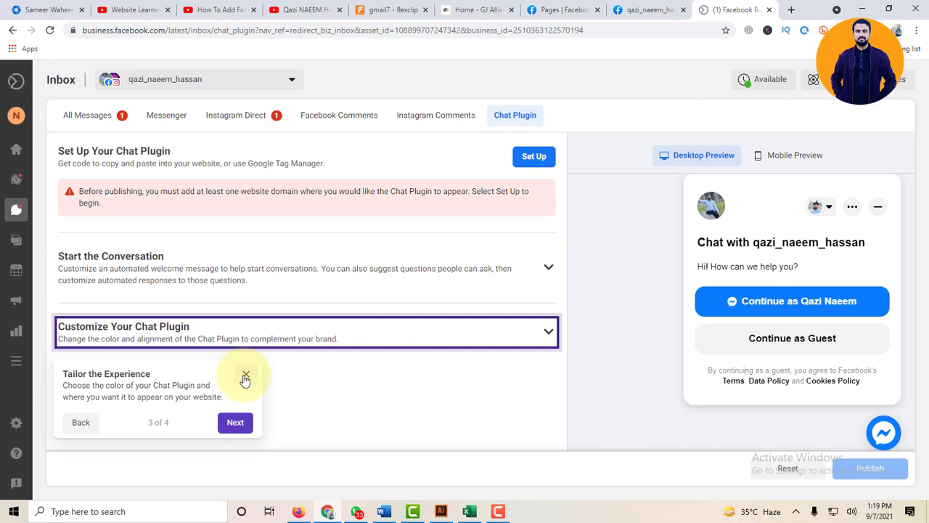
pyautogui.click(234, 422)
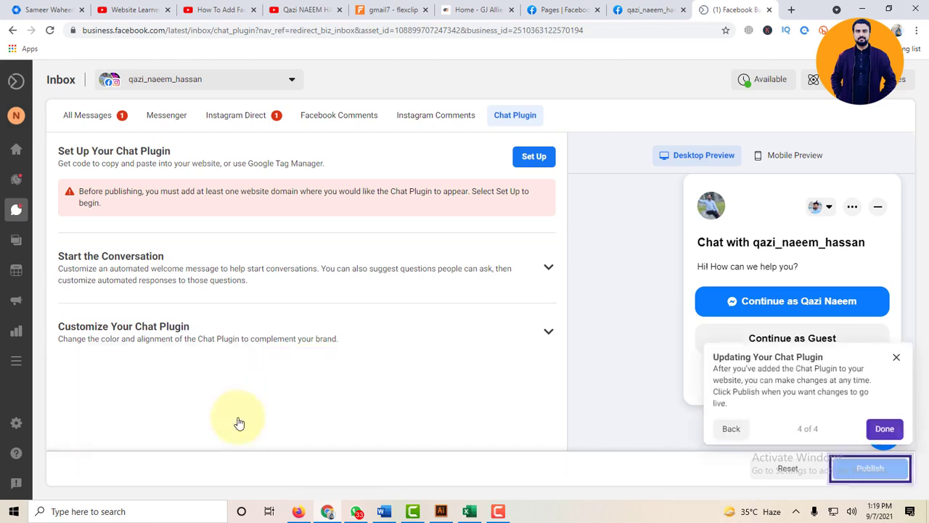
pyautogui.click(539, 161)
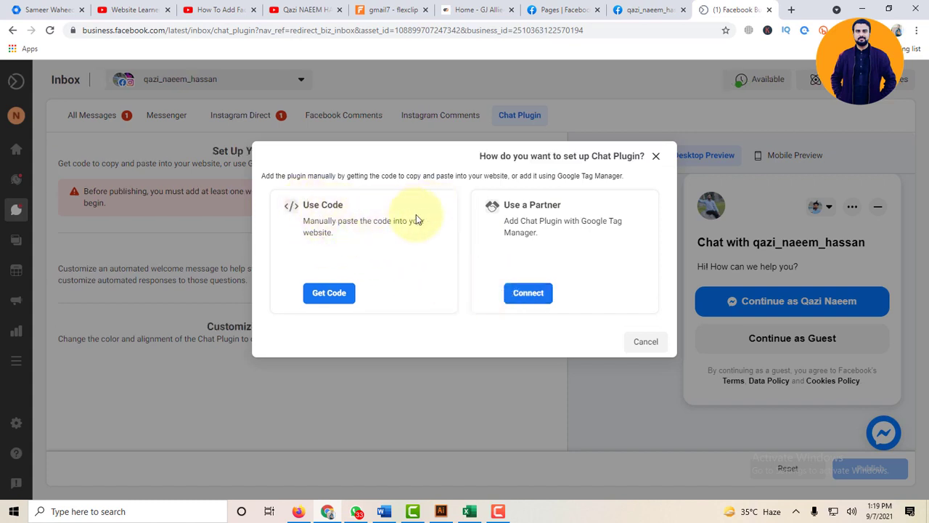
# Choose to install the chat plugin with code, keeping English (US) as its language.
pyautogui.click(346, 294)
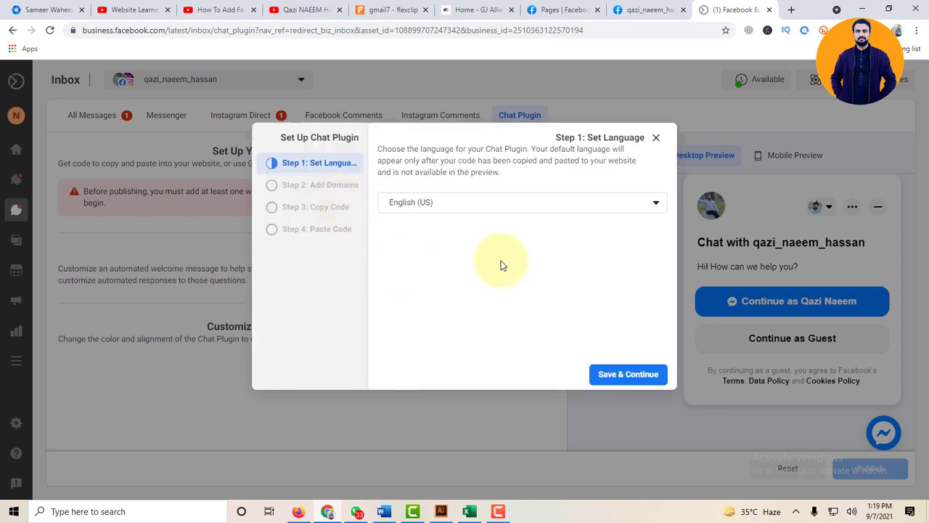
pyautogui.click(620, 375)
pyautogui.click(438, 174)
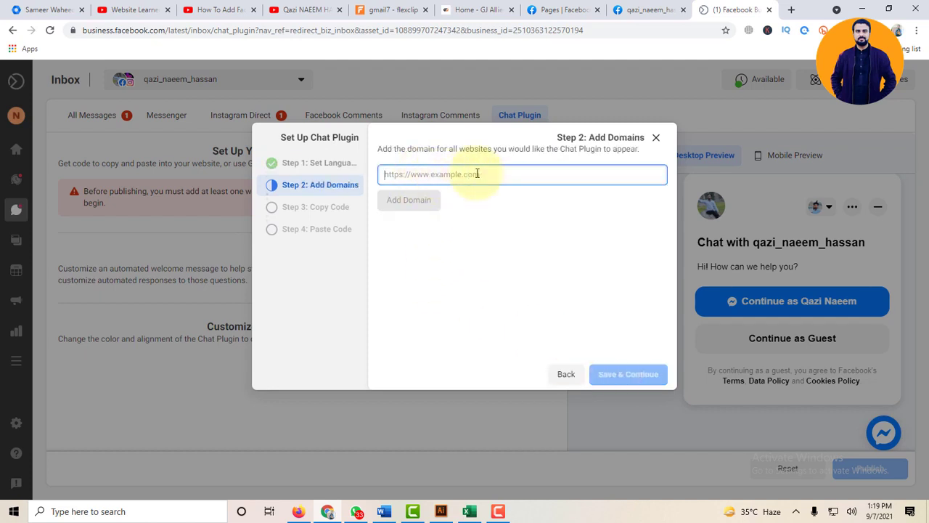
pyautogui.click(497, 7)
pyautogui.doubleClick(147, 32)
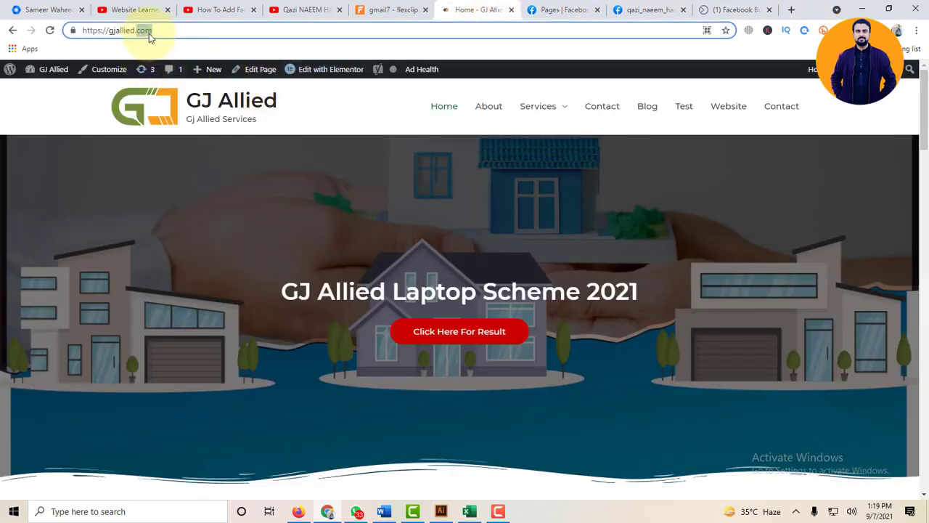
pyautogui.click(149, 34)
pyautogui.hotkey('ctrl', 'c')
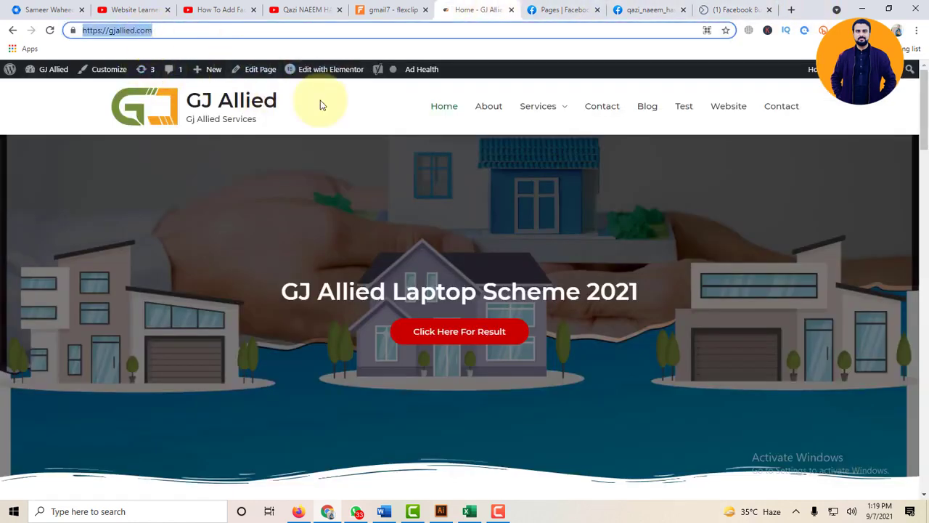
pyautogui.click(653, 10)
pyautogui.click(721, 7)
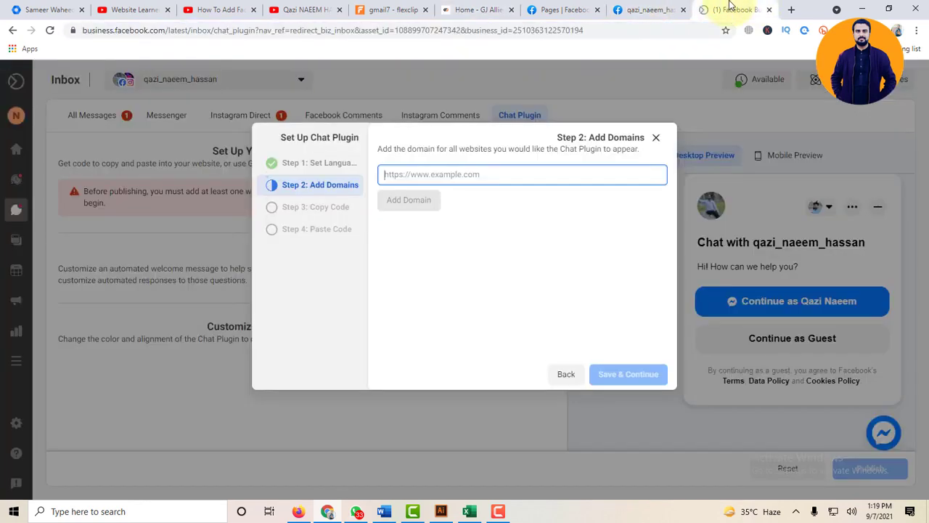
pyautogui.click(404, 222)
pyautogui.click(417, 173)
pyautogui.hotkey('ctrl', 'v')
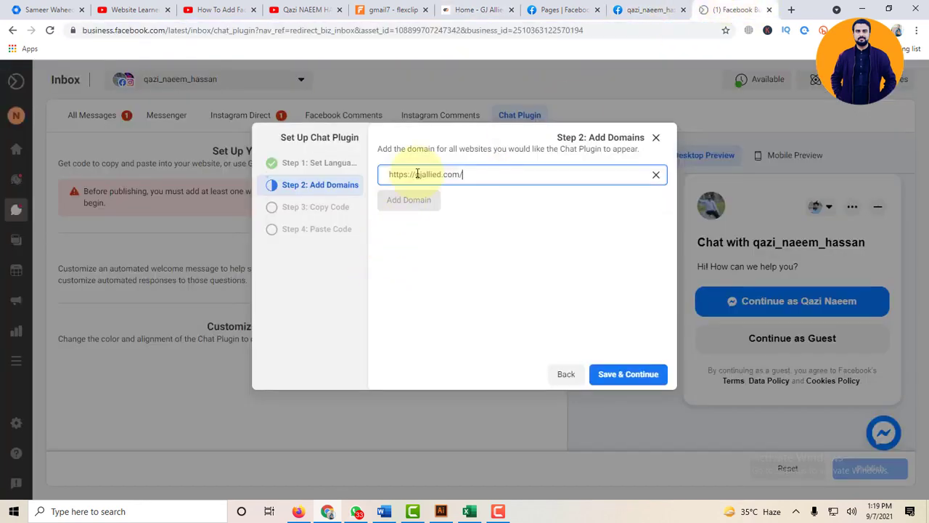
pyautogui.click(619, 374)
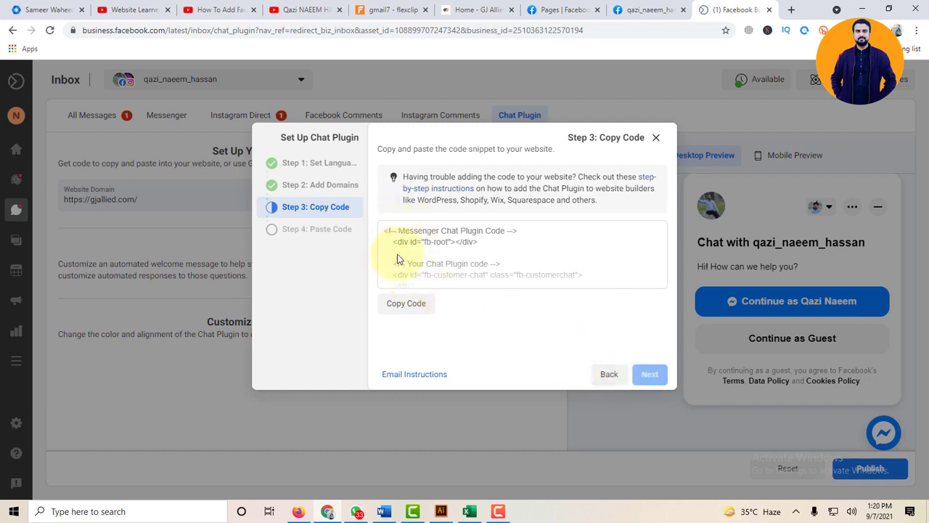
# Copy the chat plugin code, finish the setup wizard, and publish it from Customize Your Chat Plugin.
pyautogui.click(411, 307)
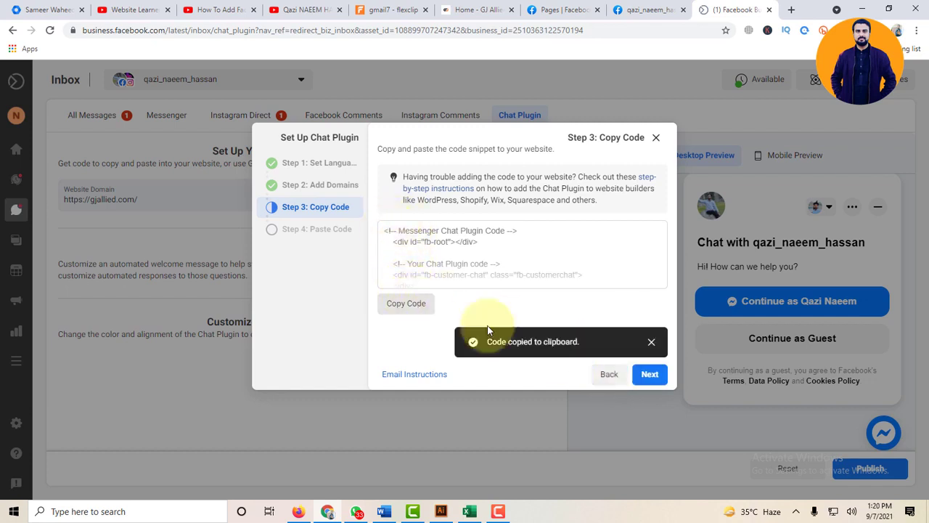
pyautogui.click(650, 379)
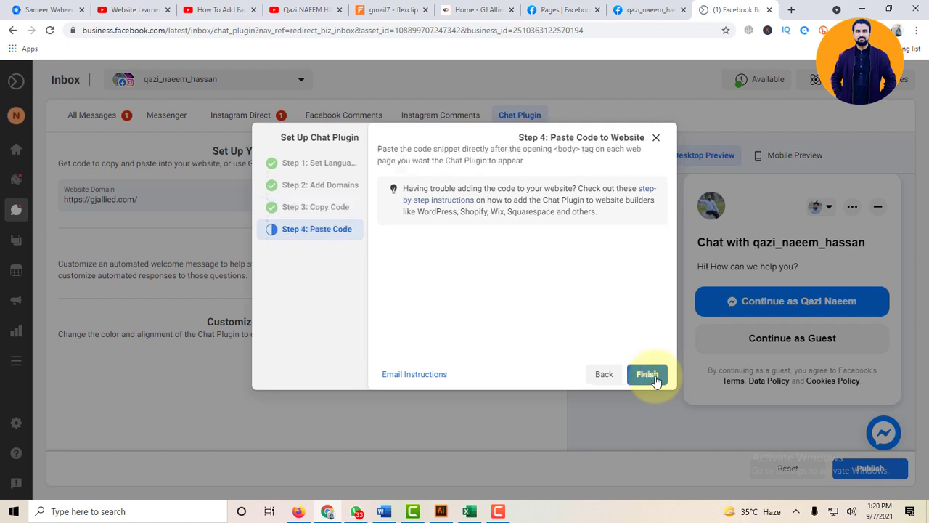
pyautogui.click(656, 380)
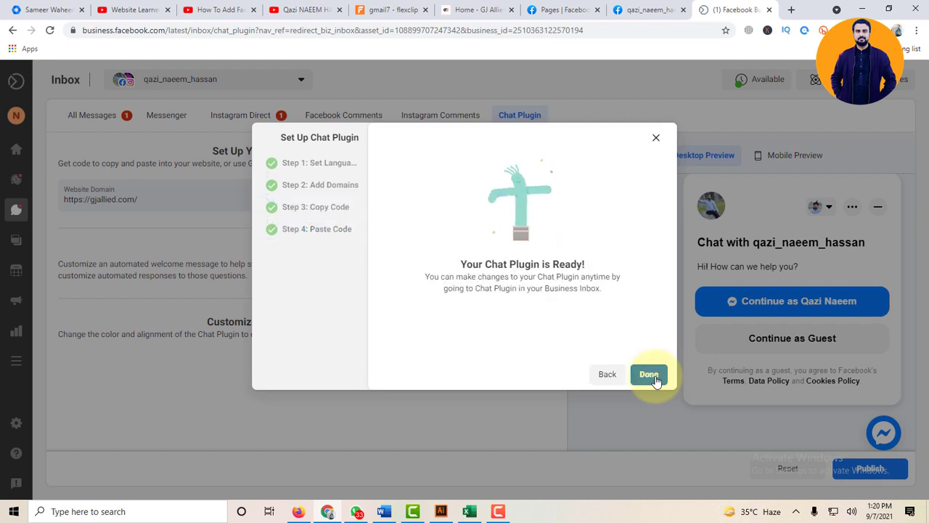
pyautogui.click(656, 381)
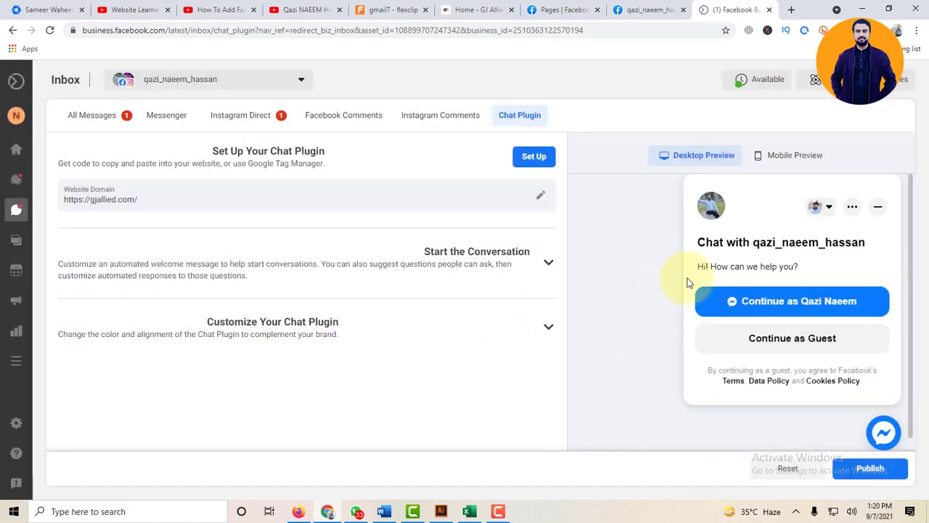
pyautogui.click(548, 326)
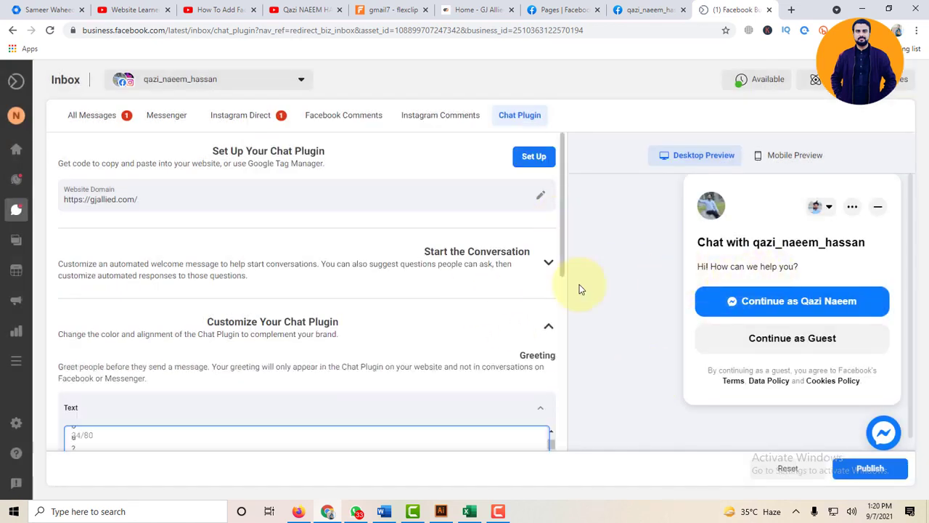
pyautogui.click(868, 470)
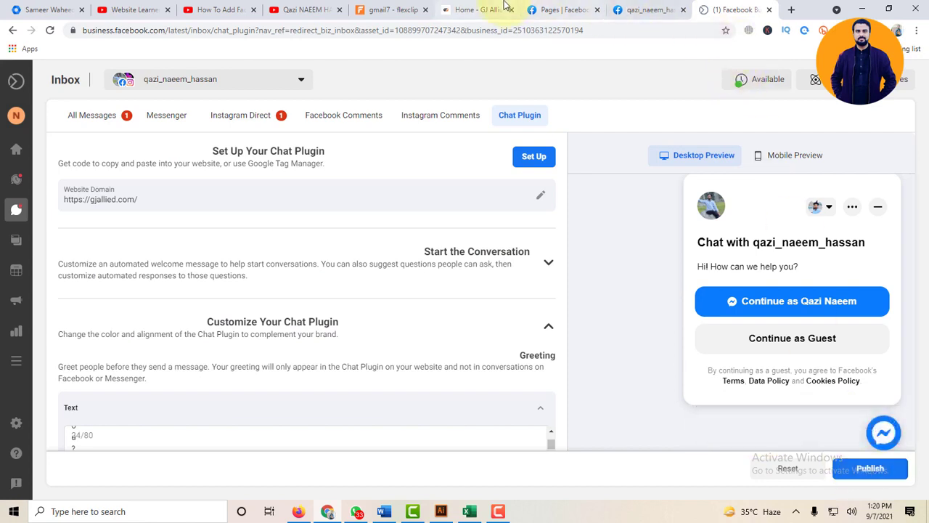
# Open the gjallied.com Footer template in Elementor from the site's admin bar.
pyautogui.click(476, 10)
pyautogui.moveTo(313, 74)
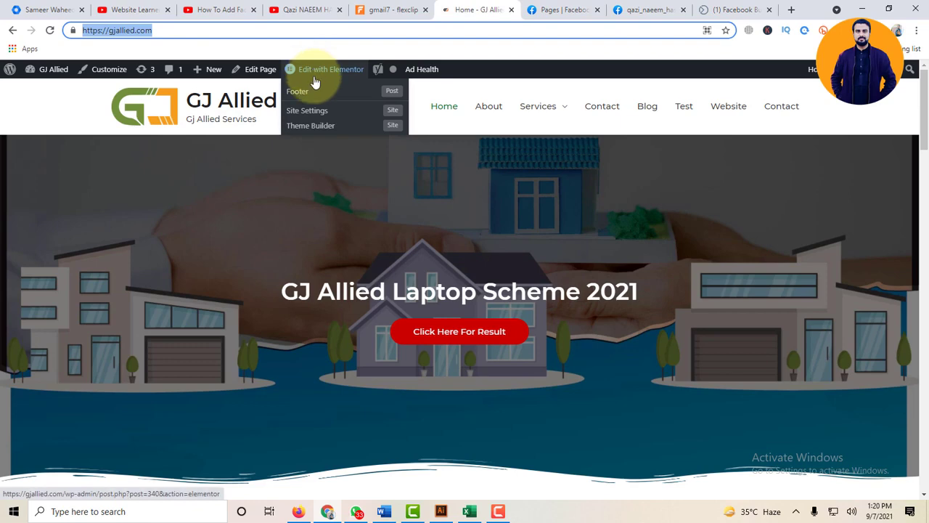
pyautogui.click(328, 83)
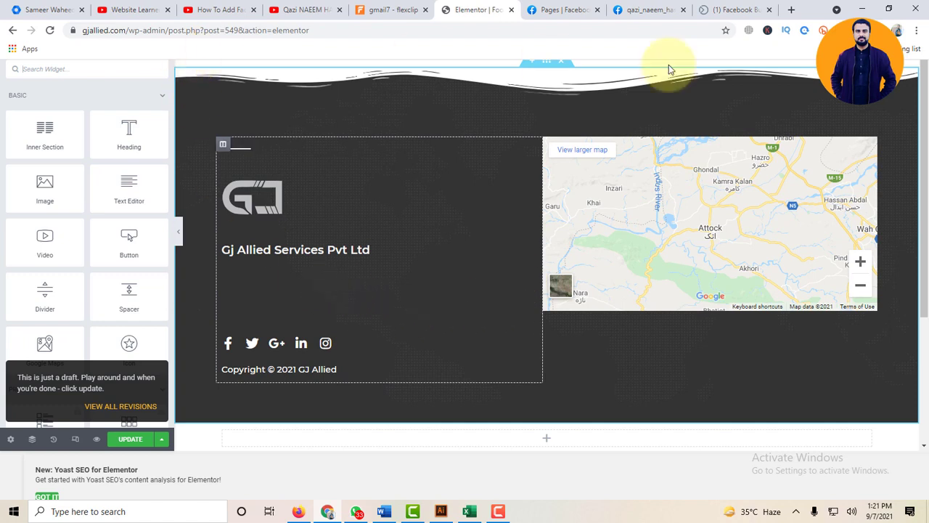
# Add a new section below the footer and place an HTML widget into it.
pyautogui.scroll(-2, 871, 395)
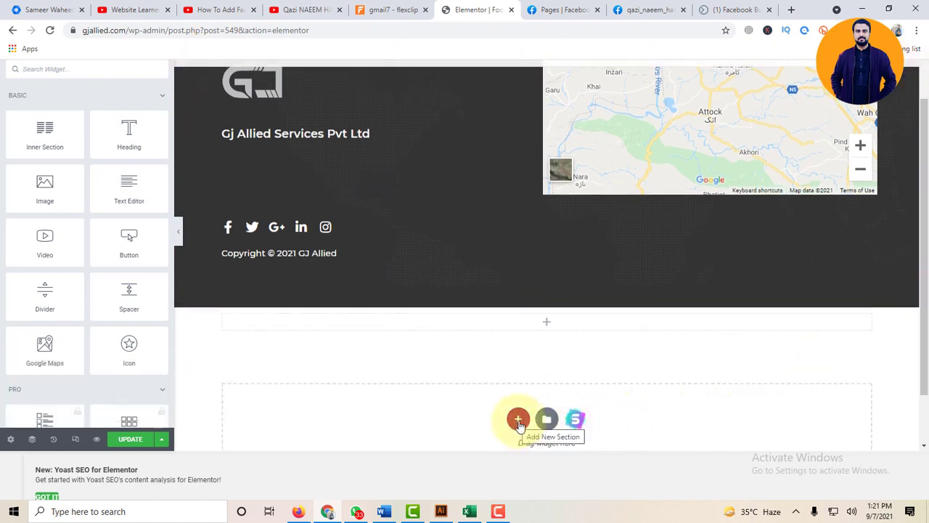
pyautogui.click(518, 421)
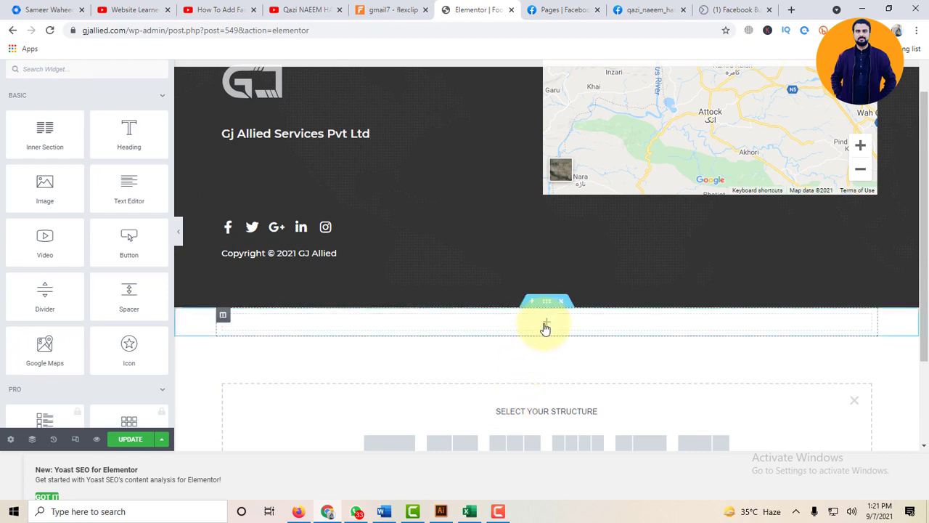
pyautogui.click(76, 69)
pyautogui.write('html')
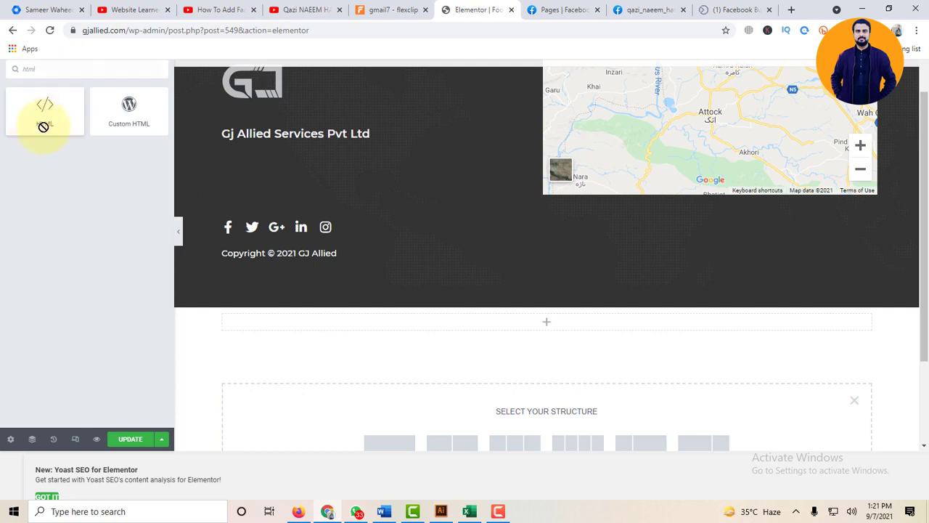
pyautogui.moveTo(43, 126); pyautogui.dragTo(564, 327)
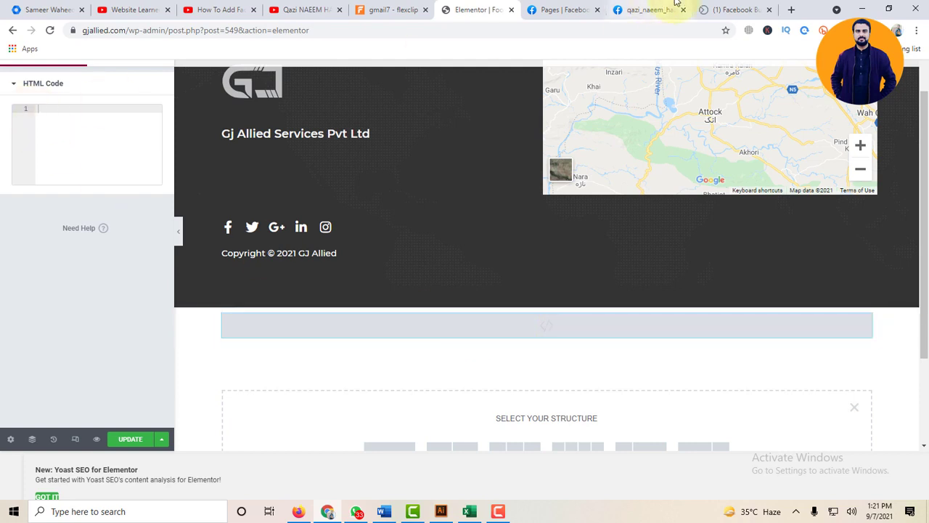
# Look through the Business Suite and Facebook tabs, then return to the Elementor footer editor.
pyautogui.click(734, 10)
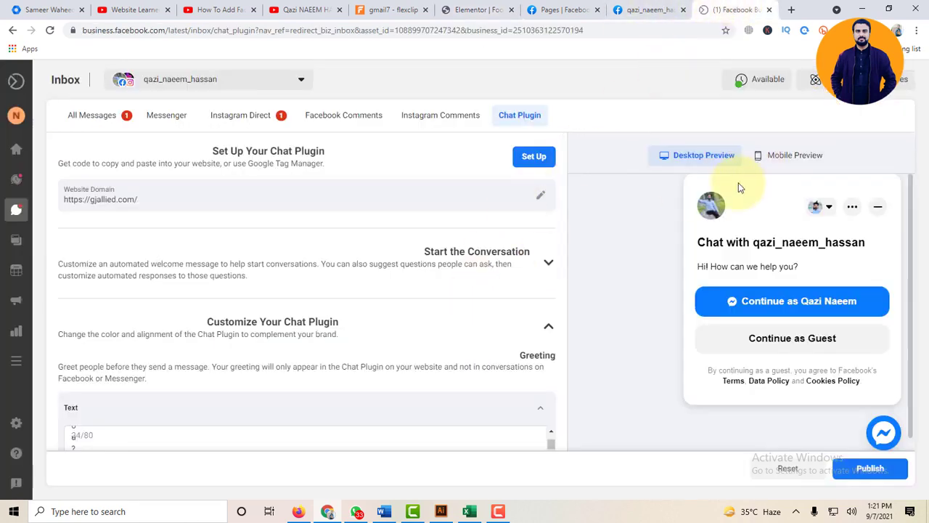
pyautogui.click(570, 10)
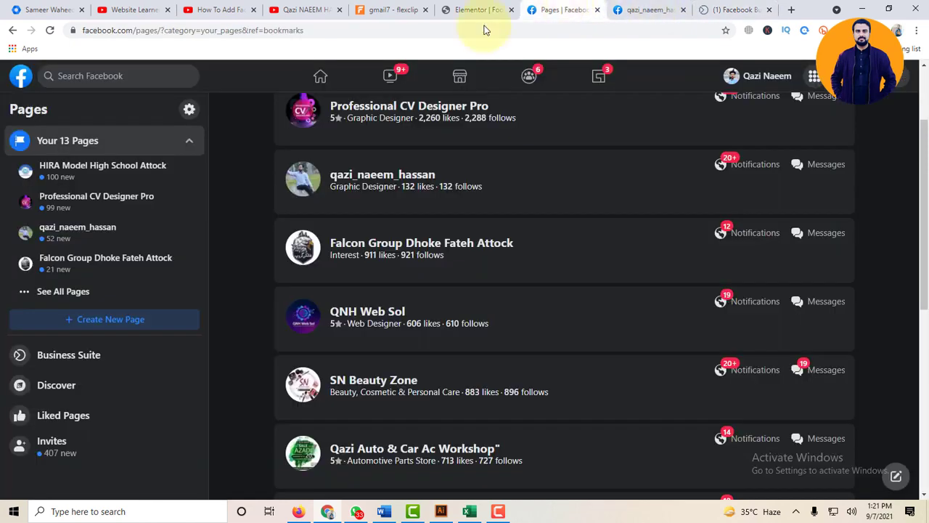
pyautogui.click(646, 10)
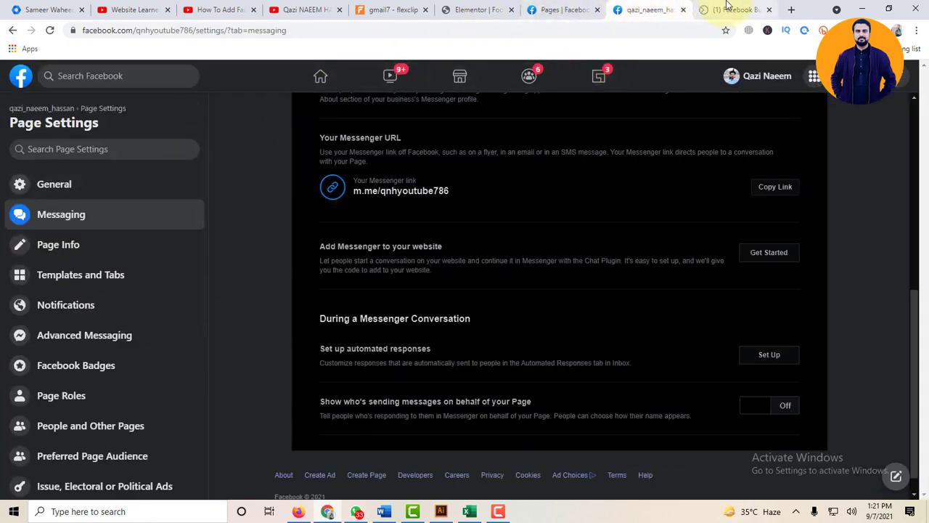
pyautogui.click(476, 10)
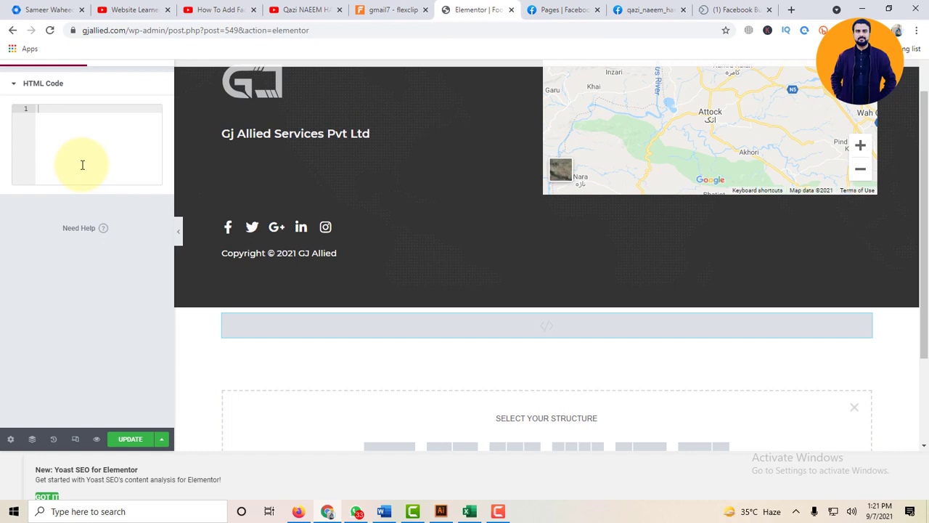
# Paste the Messenger chat plugin code into the HTML widget and open the chat bubble in the preview.
pyautogui.rightClick(74, 122)
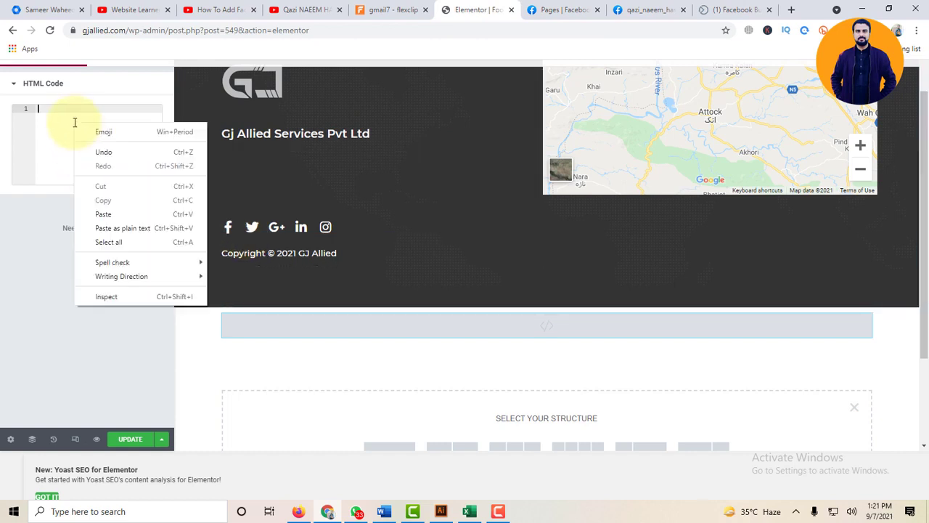
pyautogui.click(103, 214)
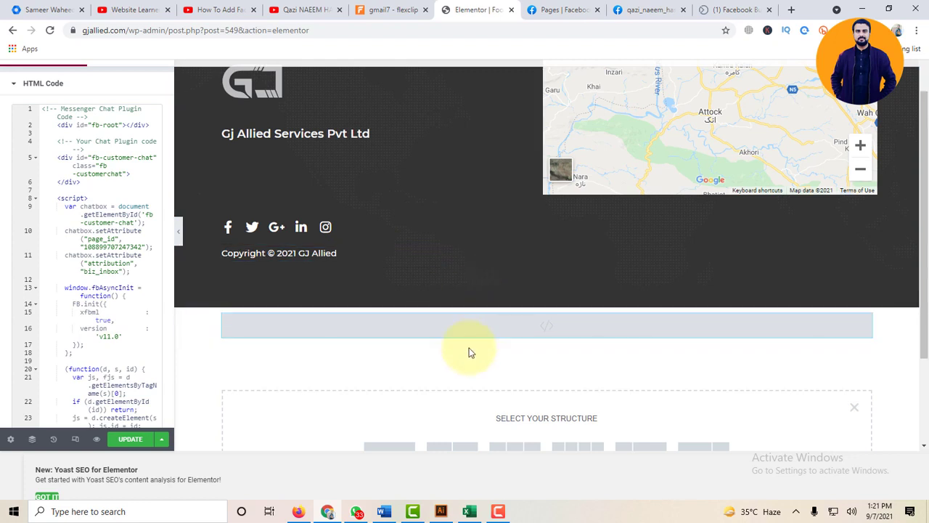
pyautogui.scroll(-1, 471, 352)
pyautogui.scroll(-1, 470, 359)
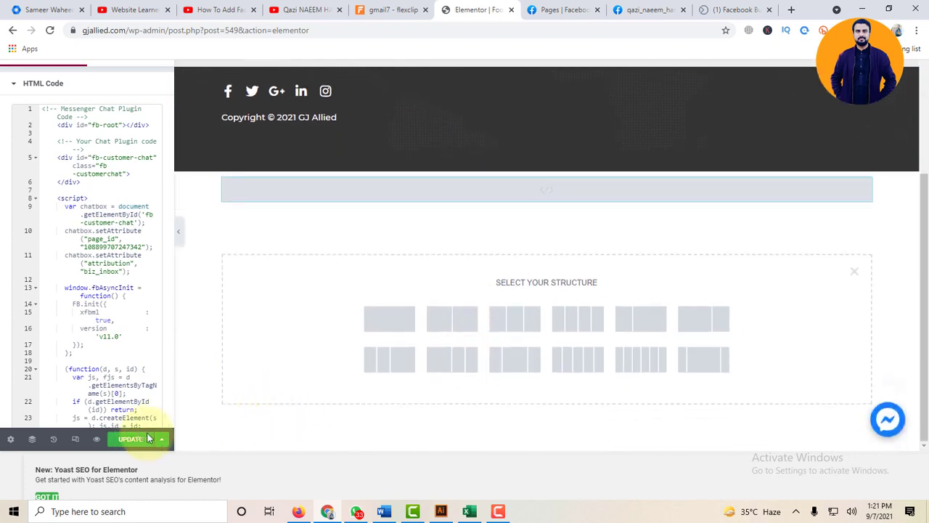
pyautogui.click(887, 426)
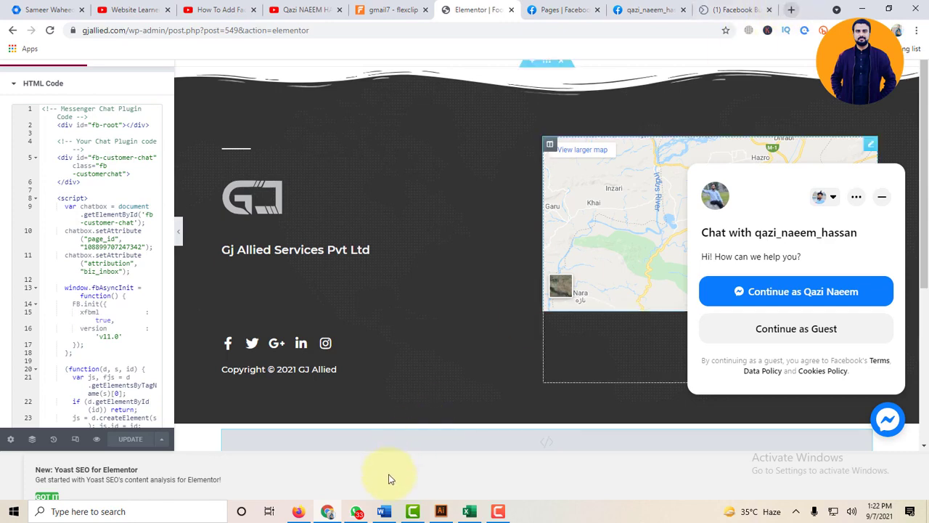
# Open a new Chrome window from the taskbar and load gjallied.com.
pyautogui.rightClick(328, 512)
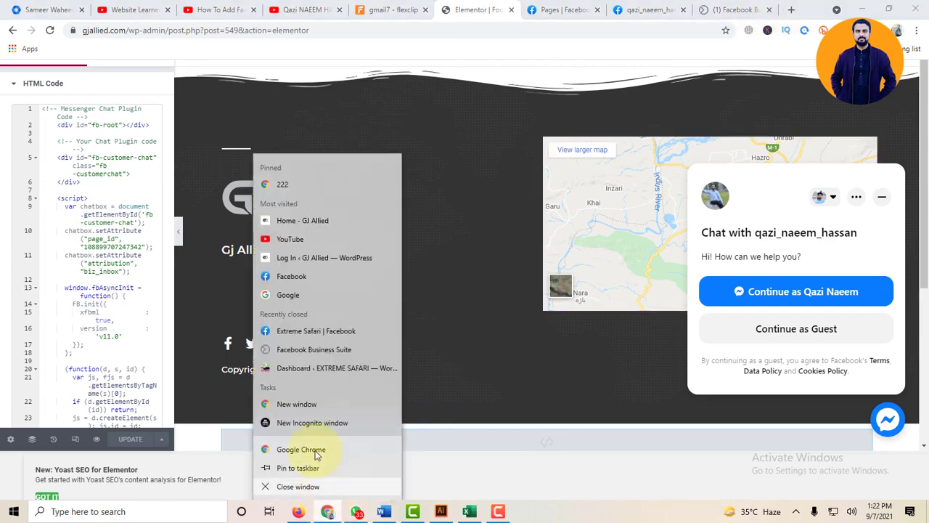
pyautogui.click(304, 404)
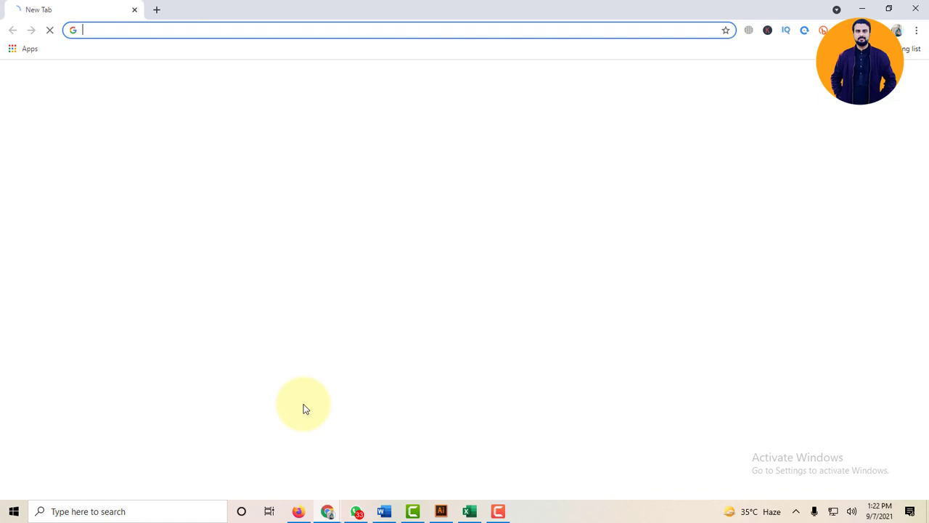
pyautogui.write('gjallied.com')
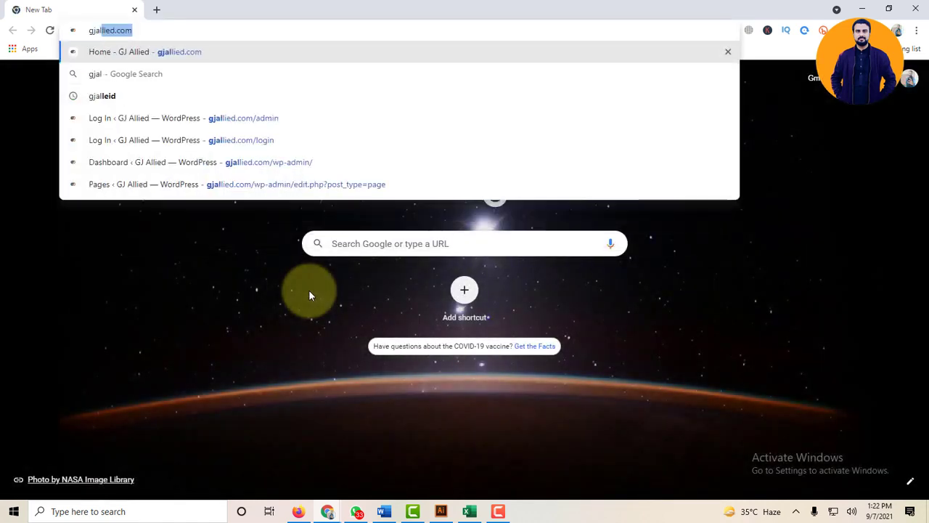
pyautogui.press('Return')
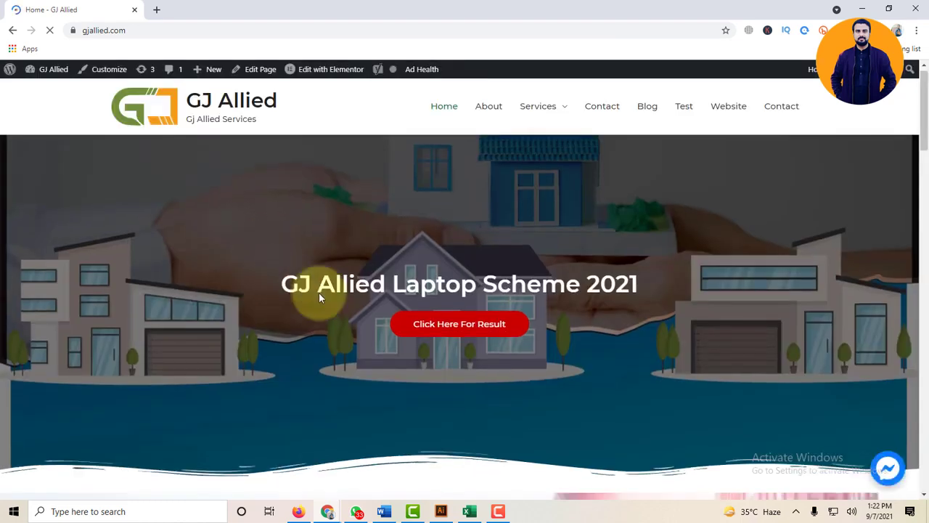
# Open the live site's Messenger chat bubble and continue as a guest.
pyautogui.click(888, 468)
pyautogui.scroll(-2, 889, 468)
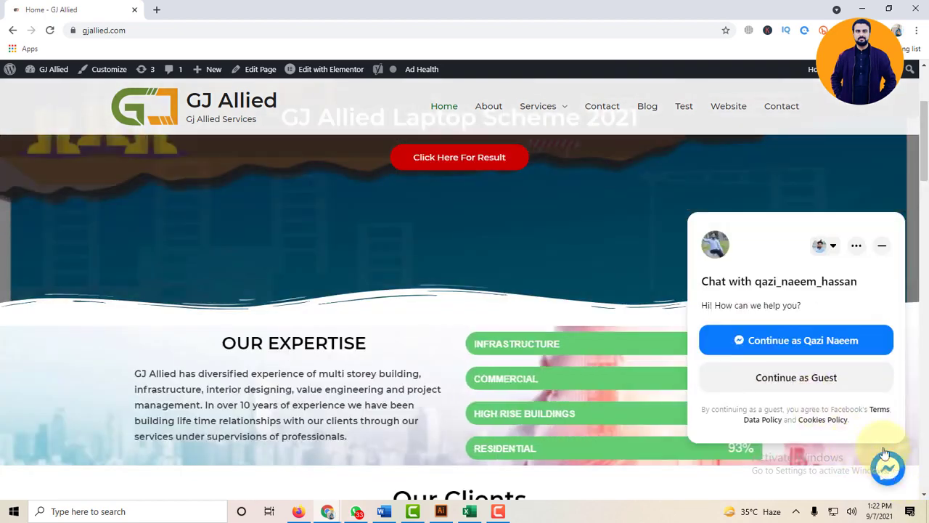
pyautogui.click(814, 343)
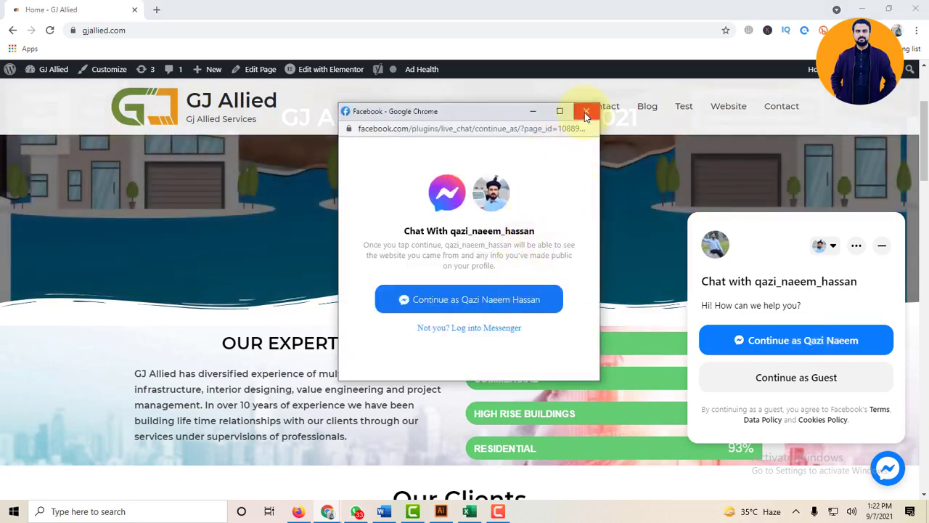
pyautogui.click(586, 111)
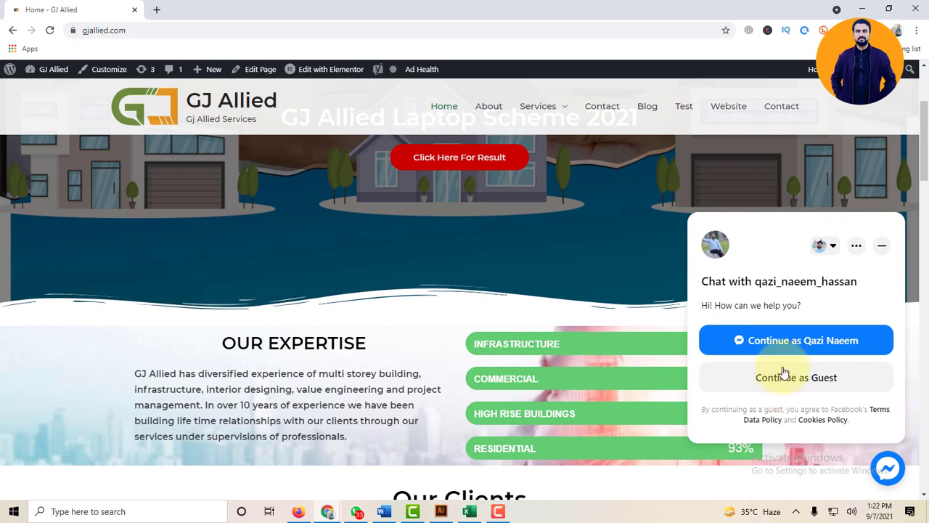
pyautogui.click(785, 378)
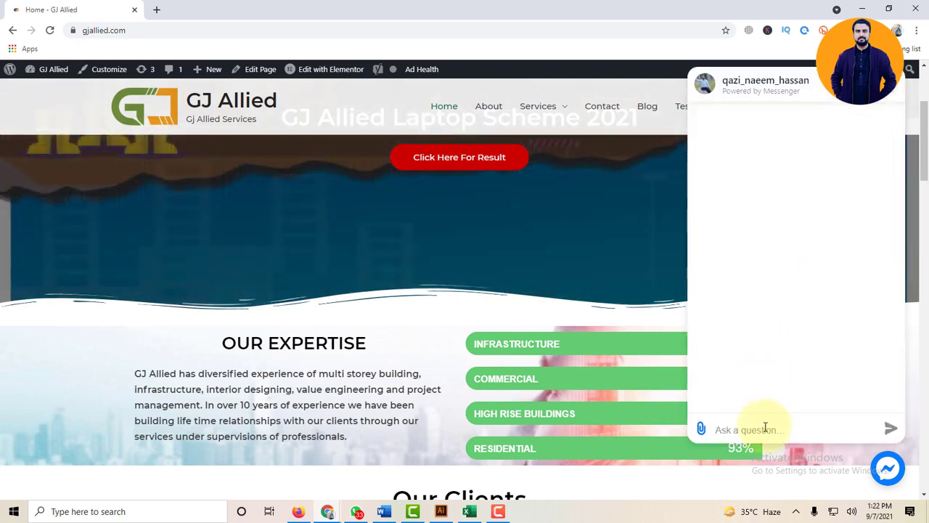
# Send the message 'Hello' and decline logging into Messenger.
pyautogui.write('Hello')
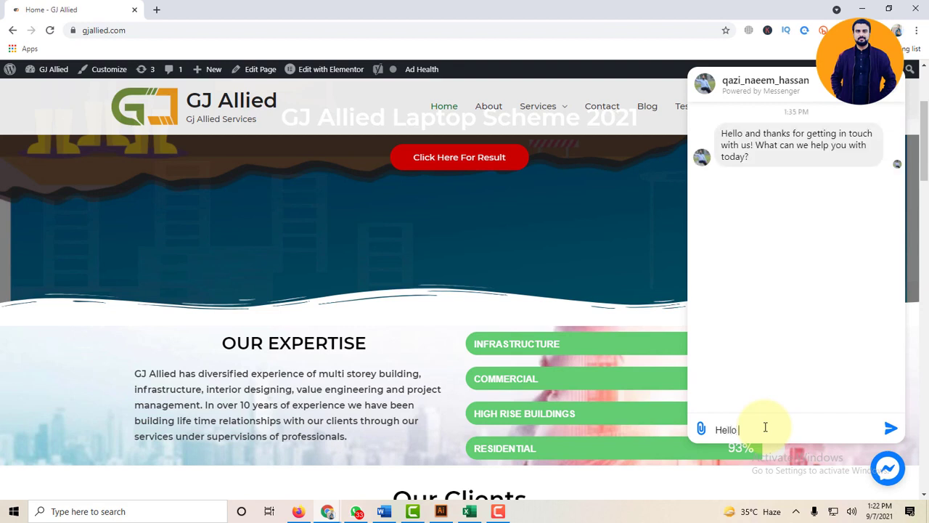
pyautogui.press('Return')
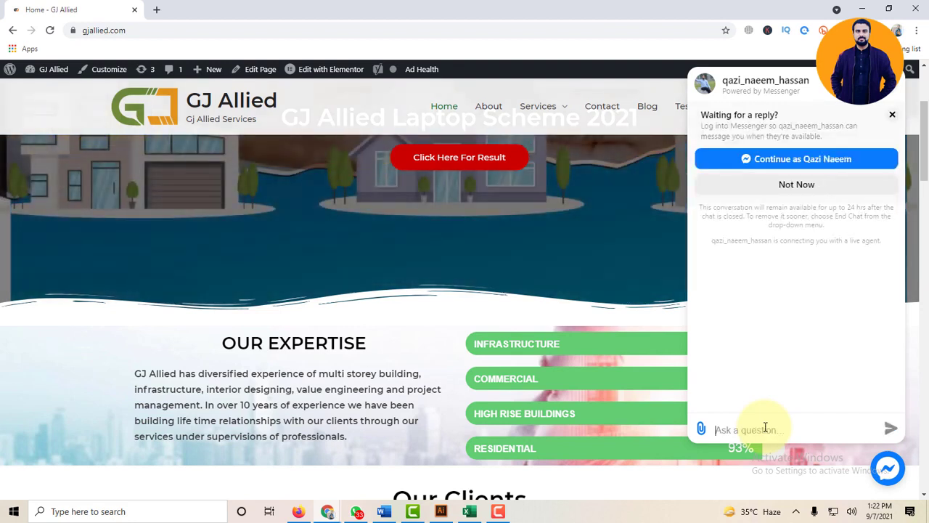
pyautogui.click(834, 187)
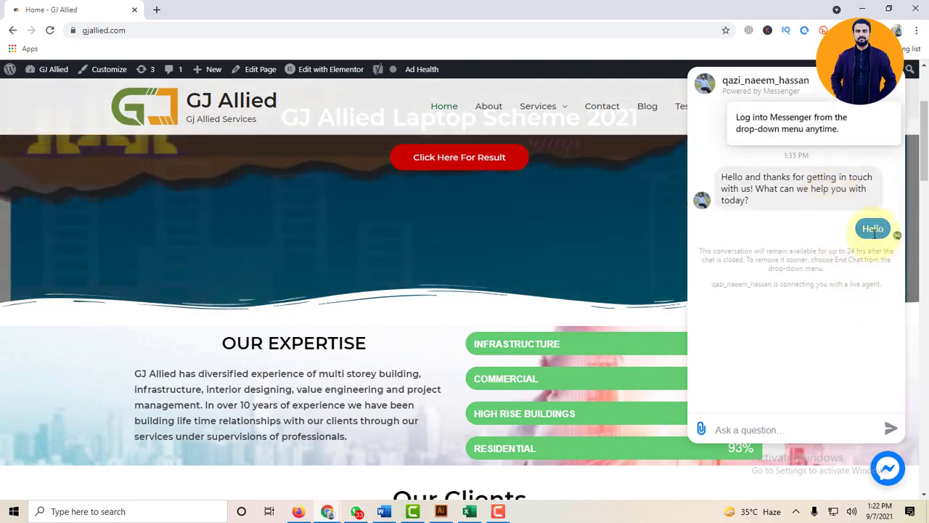
# From Your Pages, open the chat-connected business page and its Business Suite Inbox.
pyautogui.click(862, 9)
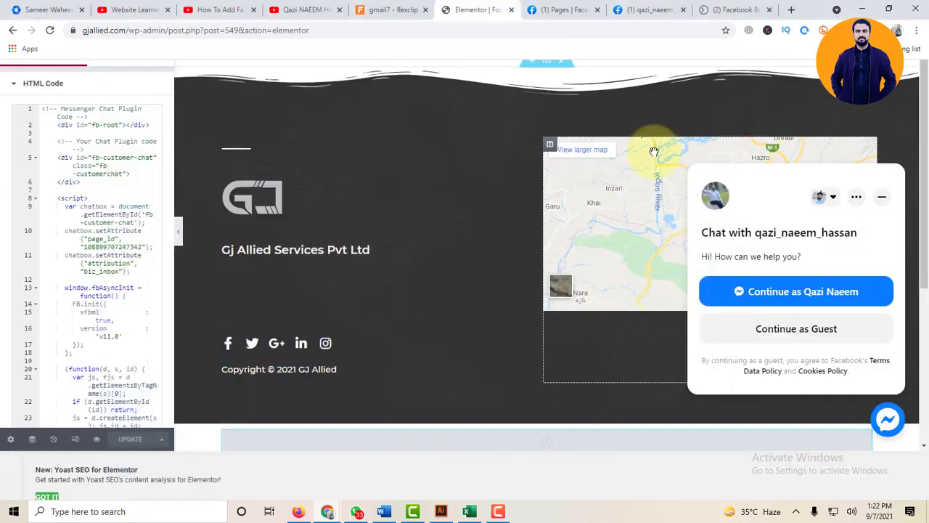
pyautogui.click(562, 9)
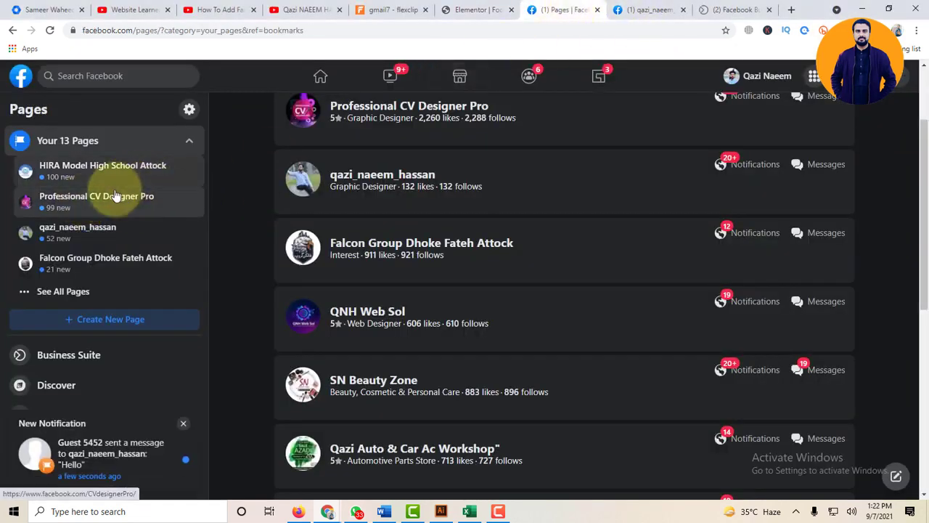
pyautogui.click(664, 10)
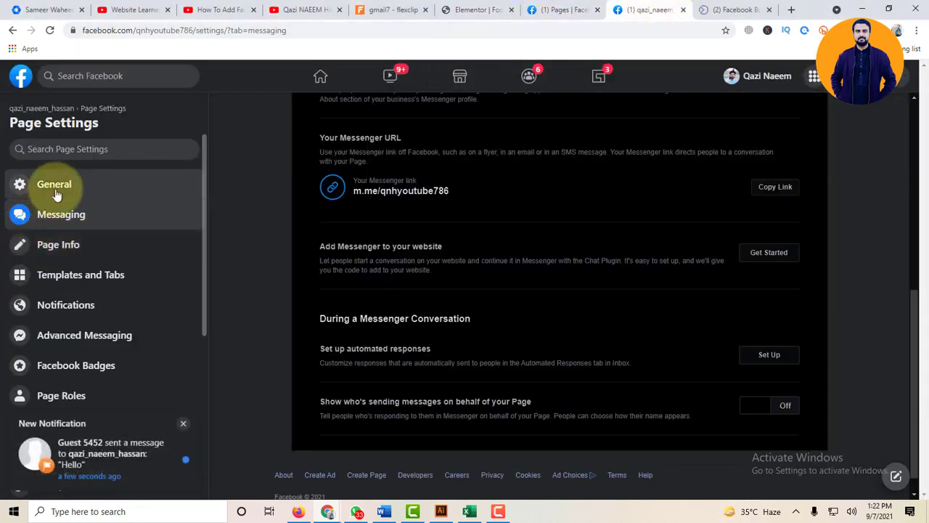
pyautogui.click(330, 74)
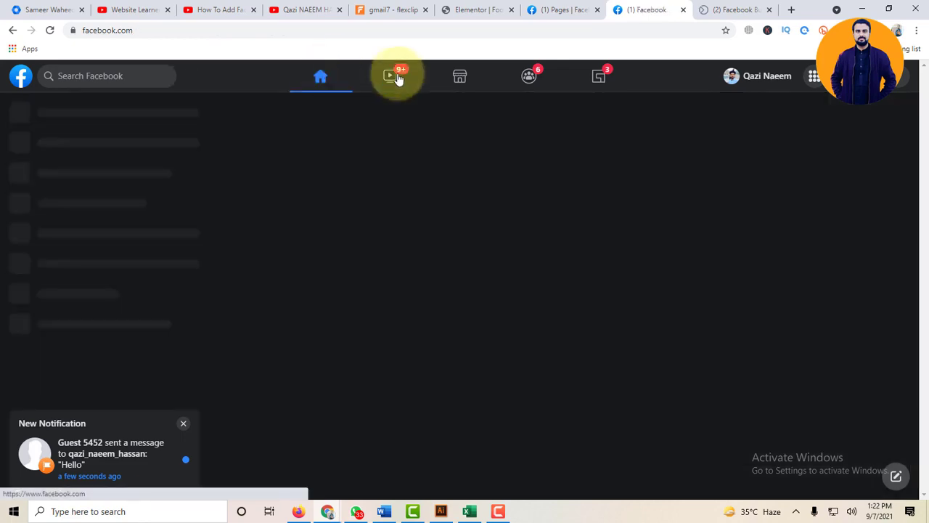
pyautogui.click(545, 9)
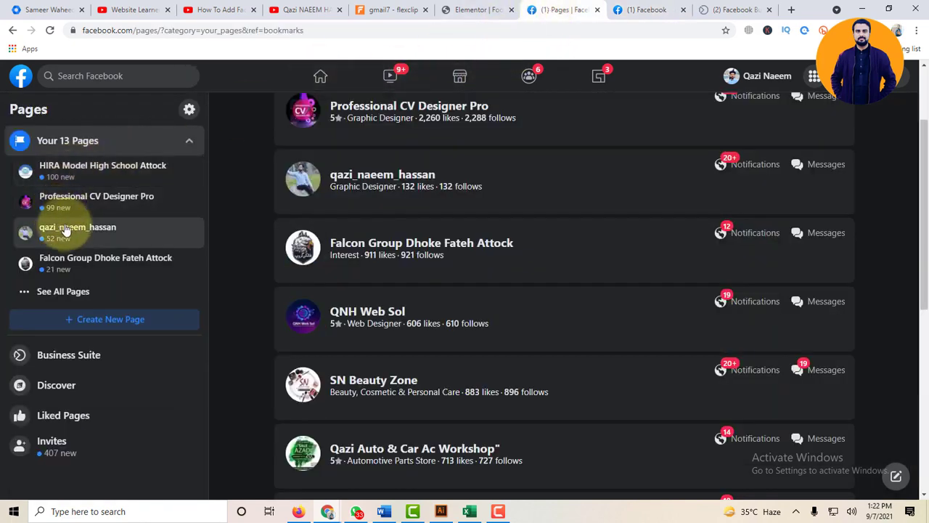
pyautogui.scroll(-2, 68, 244)
pyautogui.scroll(-3, 428, 360)
pyautogui.scroll(6, 429, 361)
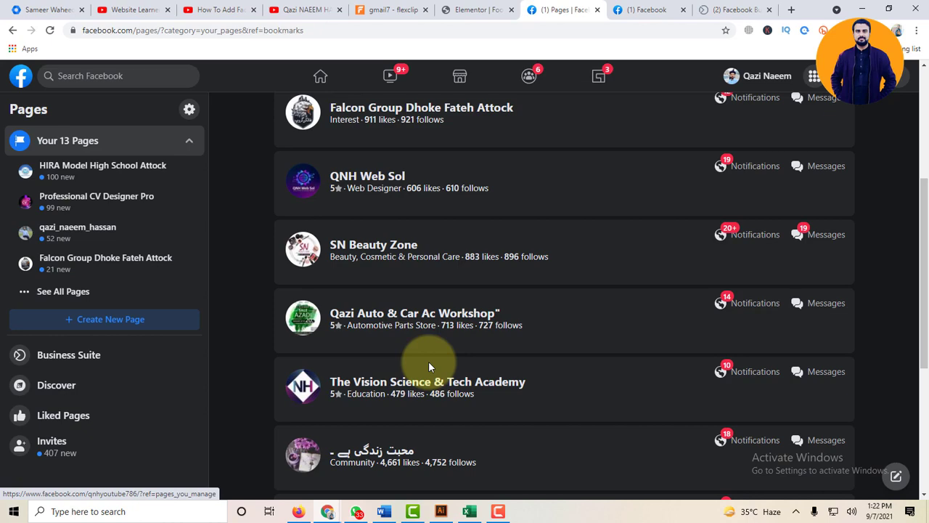
pyautogui.click(378, 238)
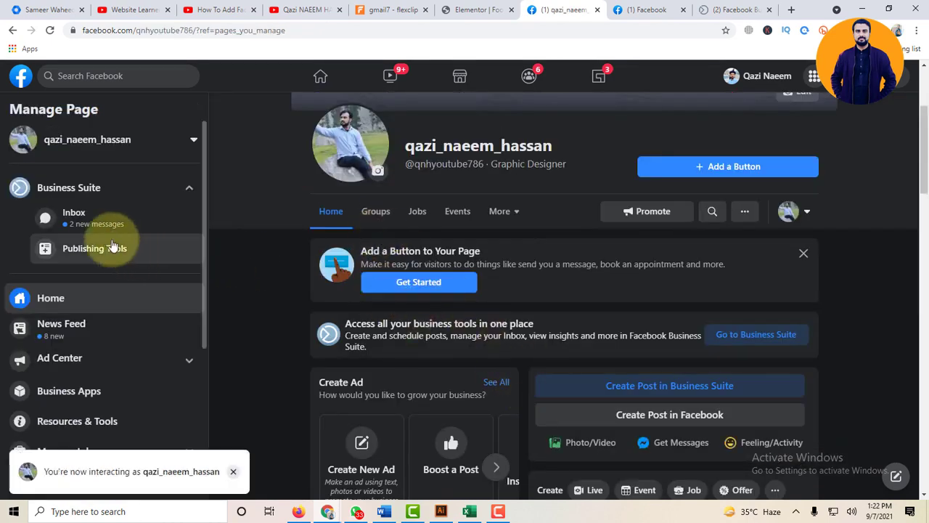
pyautogui.click(104, 222)
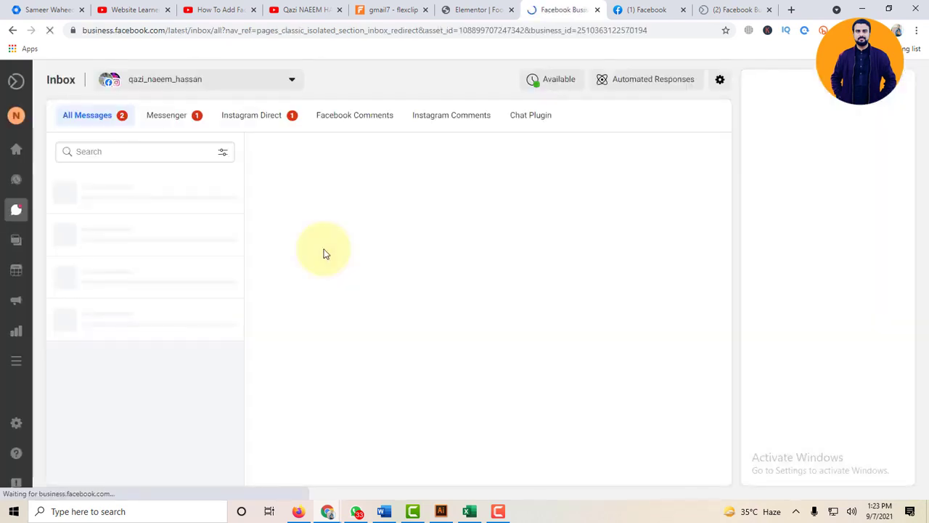
# Filter the Business Suite Inbox to Messenger conversations to find the guest's 'Hello'.
pyautogui.click(173, 117)
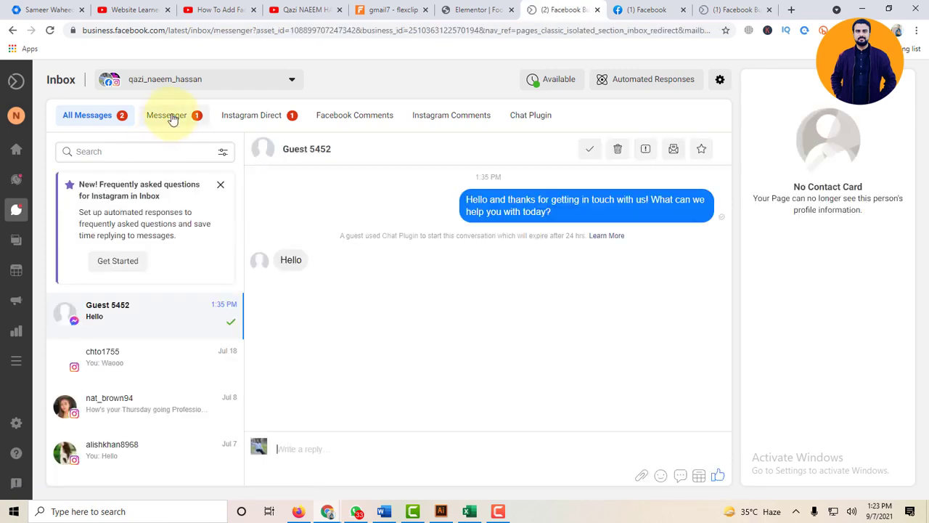